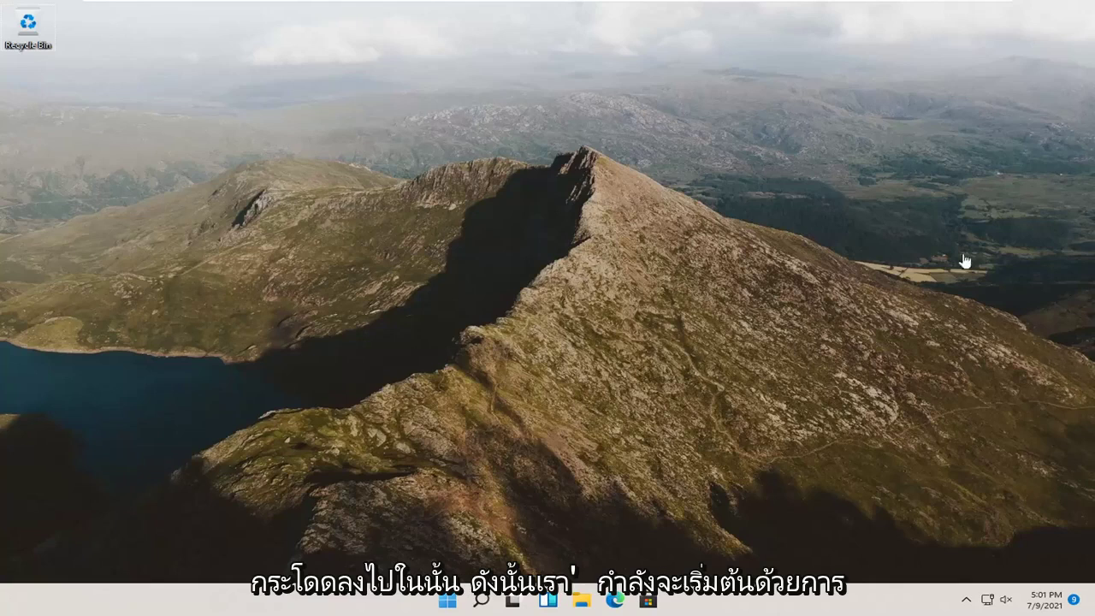
- Search the web for "recuva" in a maximized Microsoft Edge window and open the ccleaner.com Recuva result
click(618, 603)
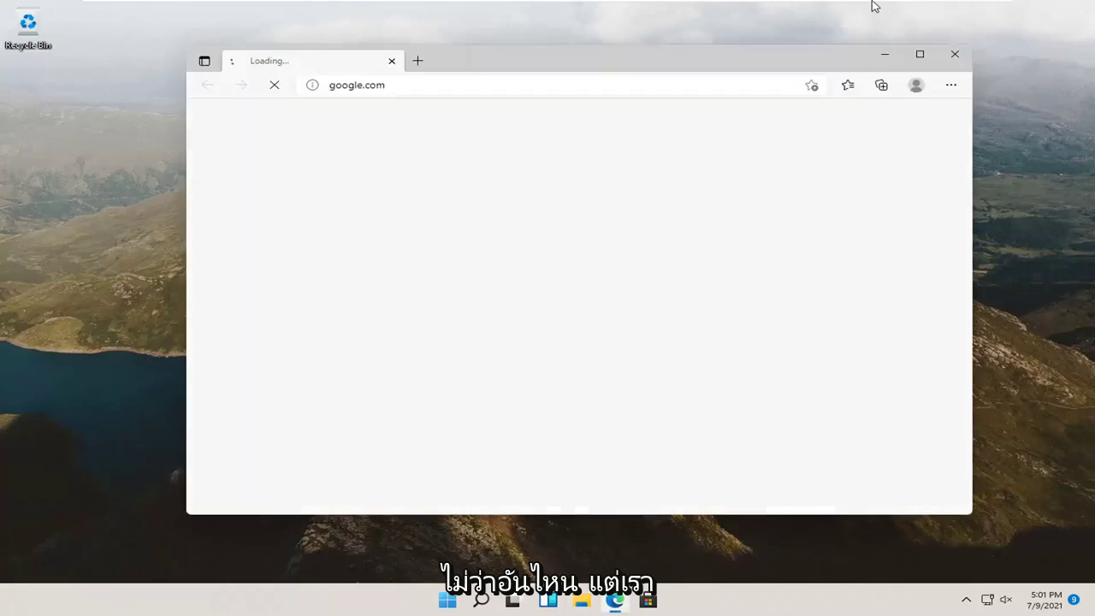
click(921, 56)
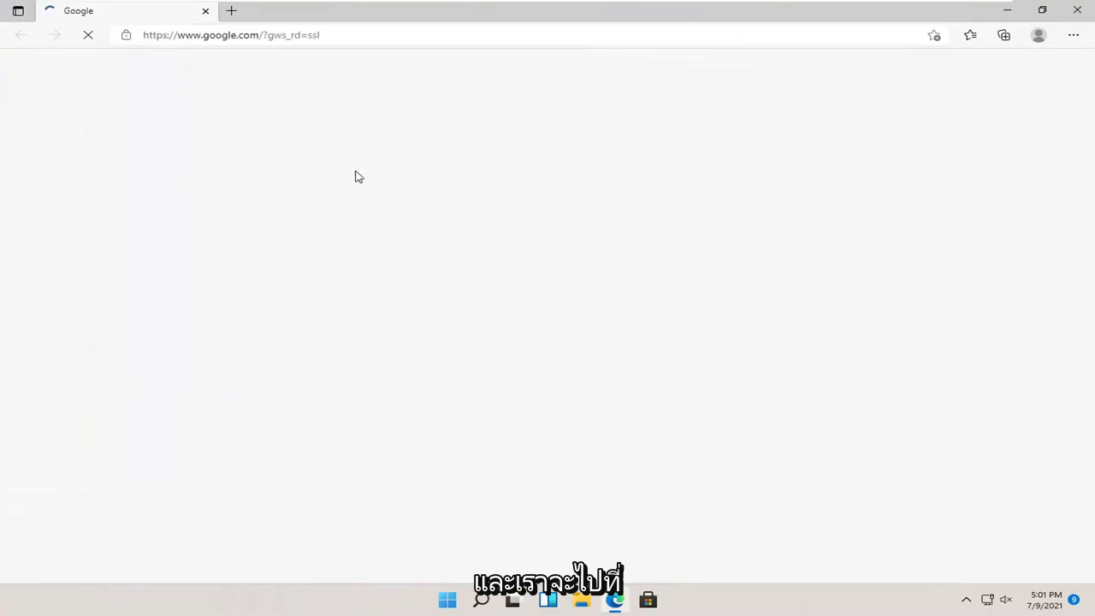
click(225, 34)
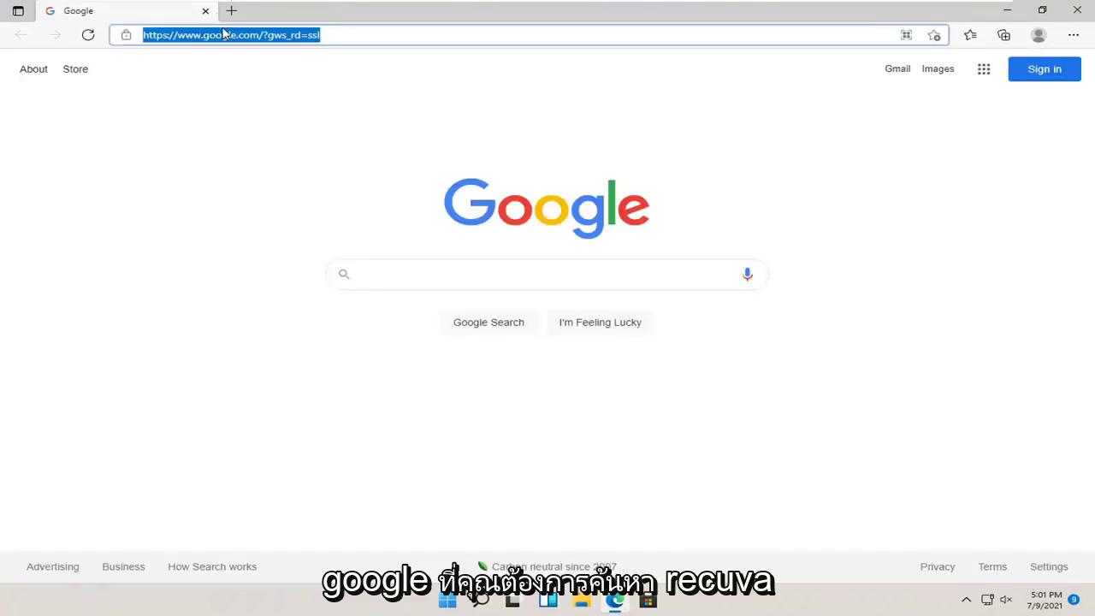
text(recuva)
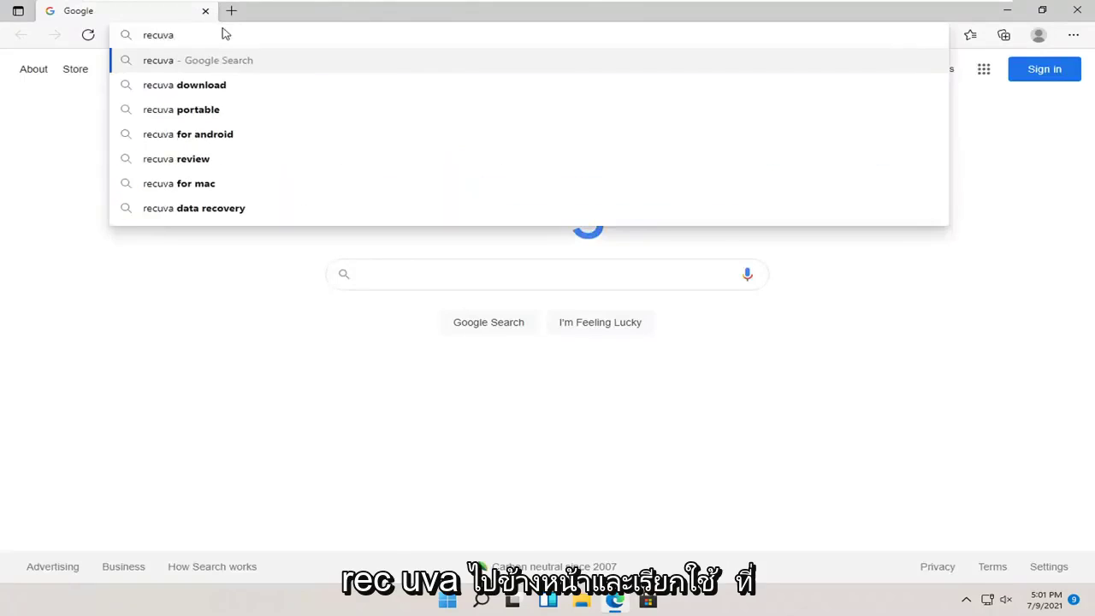
key(Return)
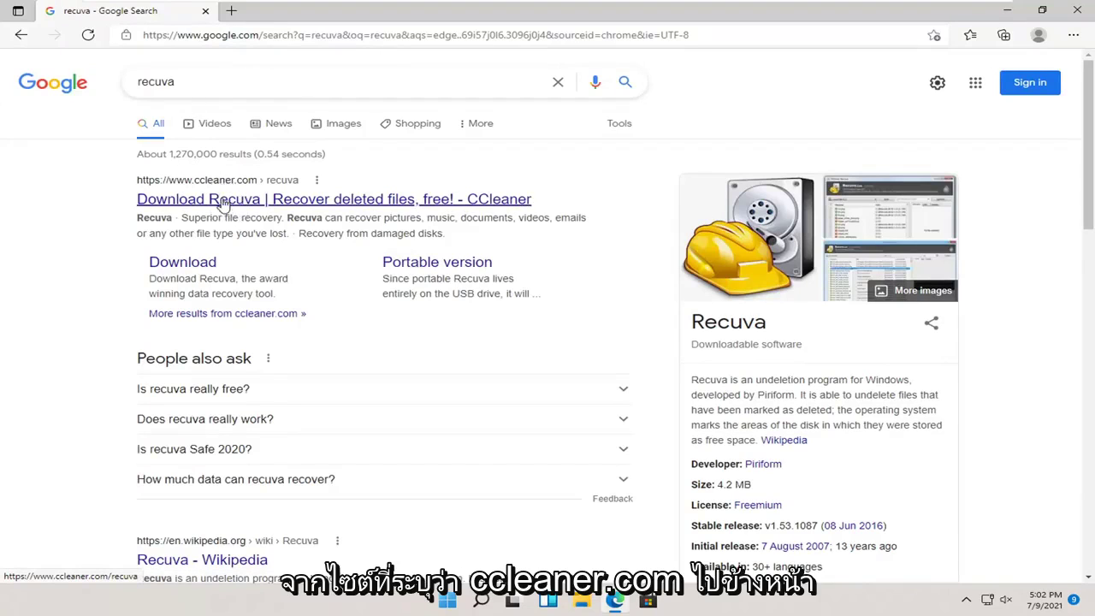
click(221, 202)
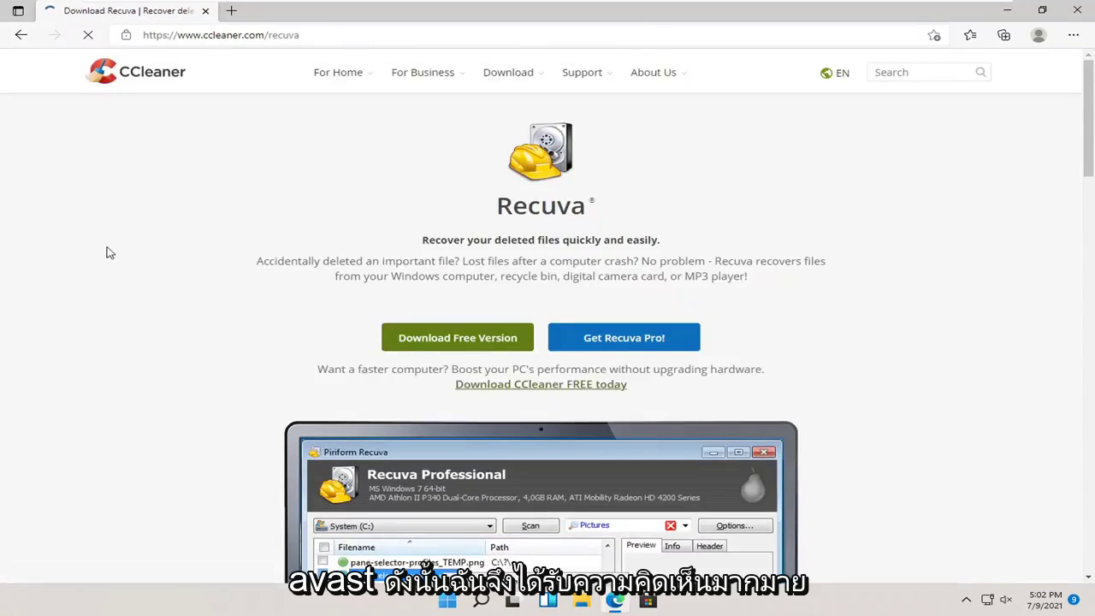
- Download the free version of Recuva from the CCleaner product page
scroll(438, 289, down, 1)
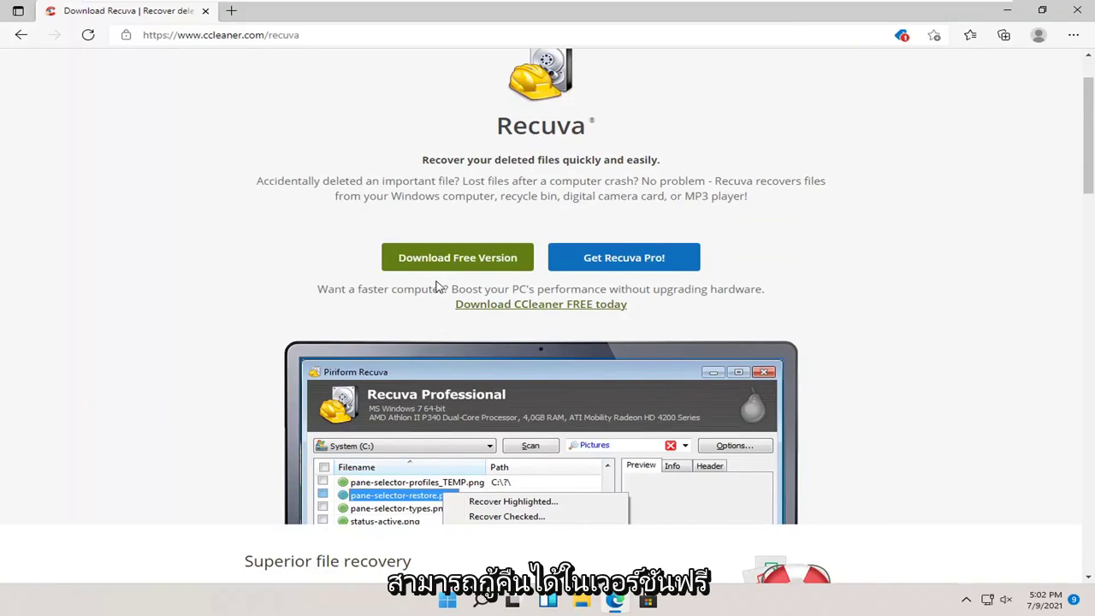
scroll(438, 287, down, 3)
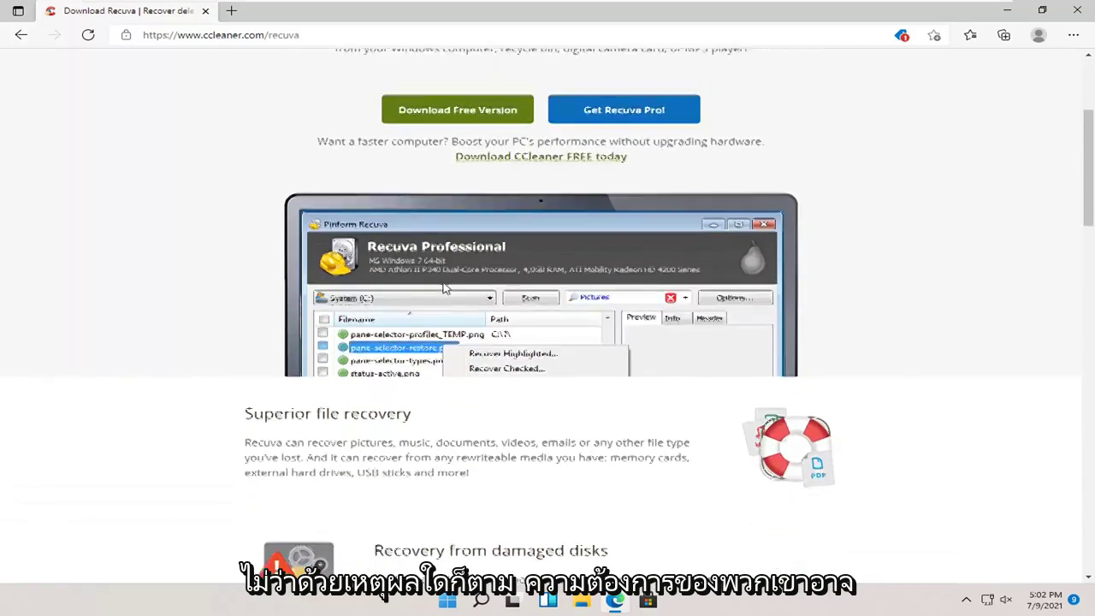
scroll(444, 287, down, 1)
scroll(443, 287, up, 5)
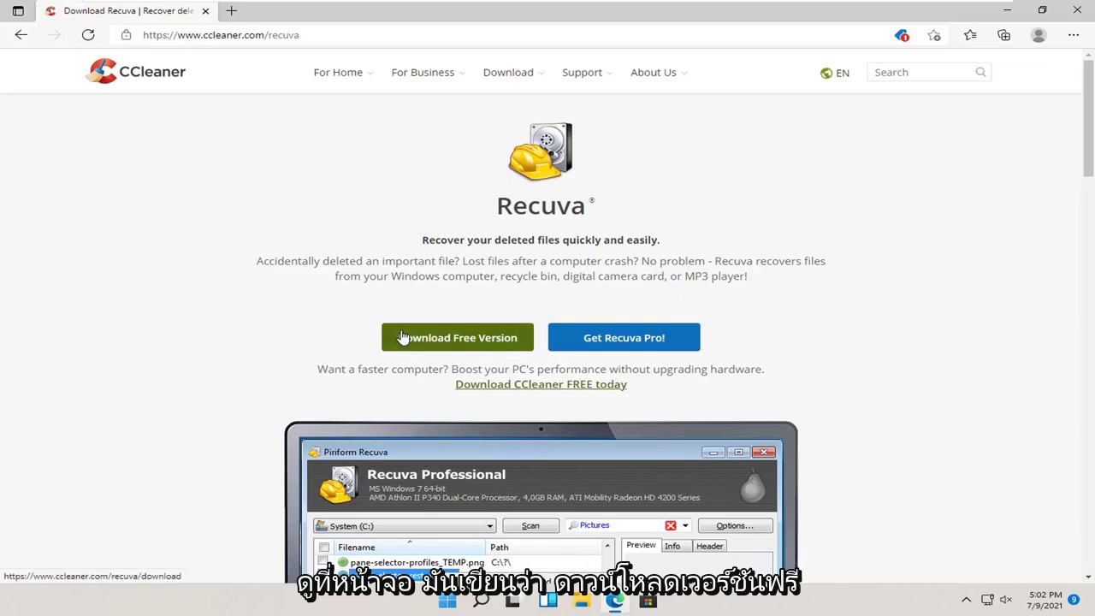
click(486, 341)
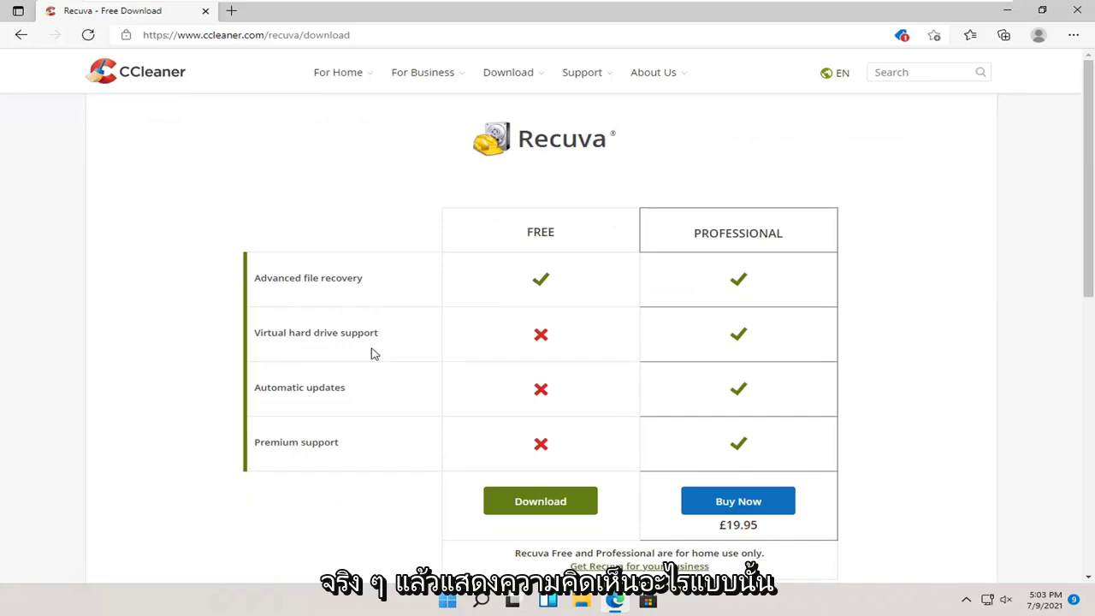
scroll(373, 352, down, 1)
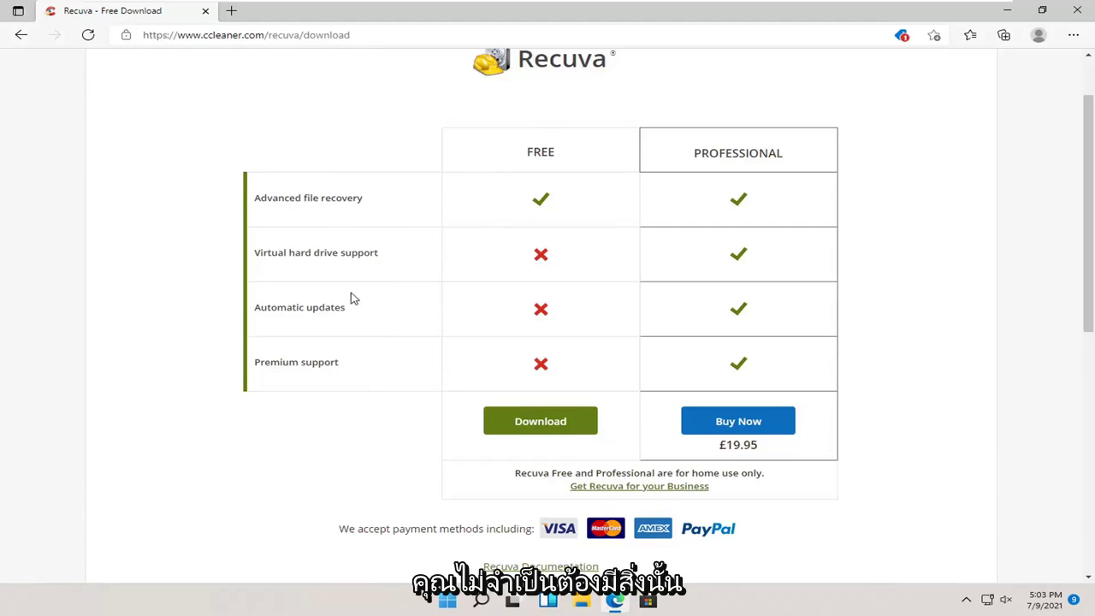
click(520, 425)
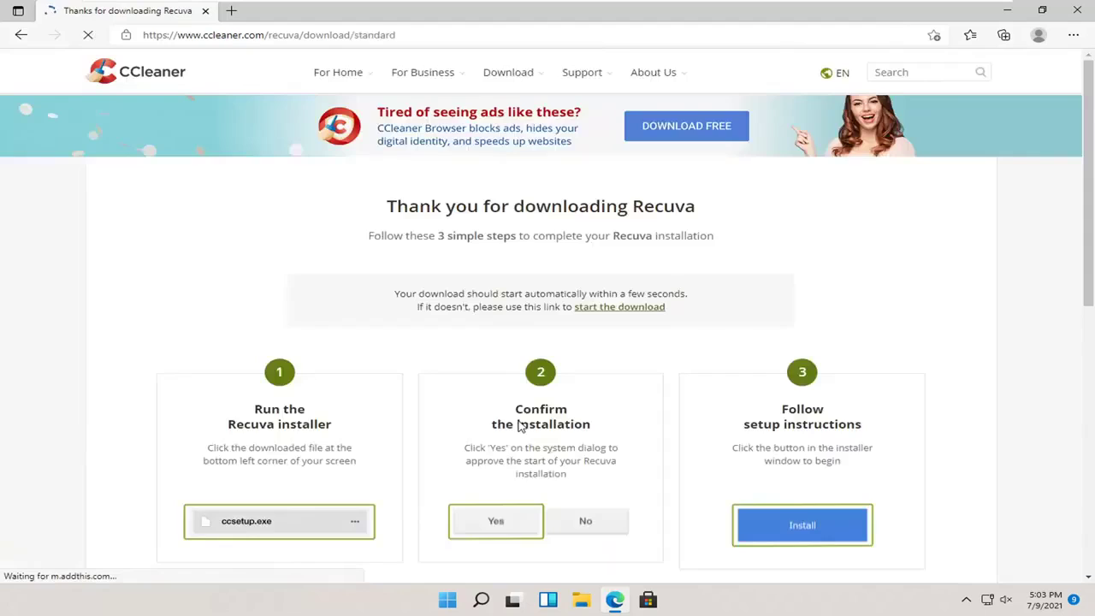
- Allow the downloaded Recuva installer to make changes to the device and clear the browser window out of the way
scroll(454, 394, down, 2)
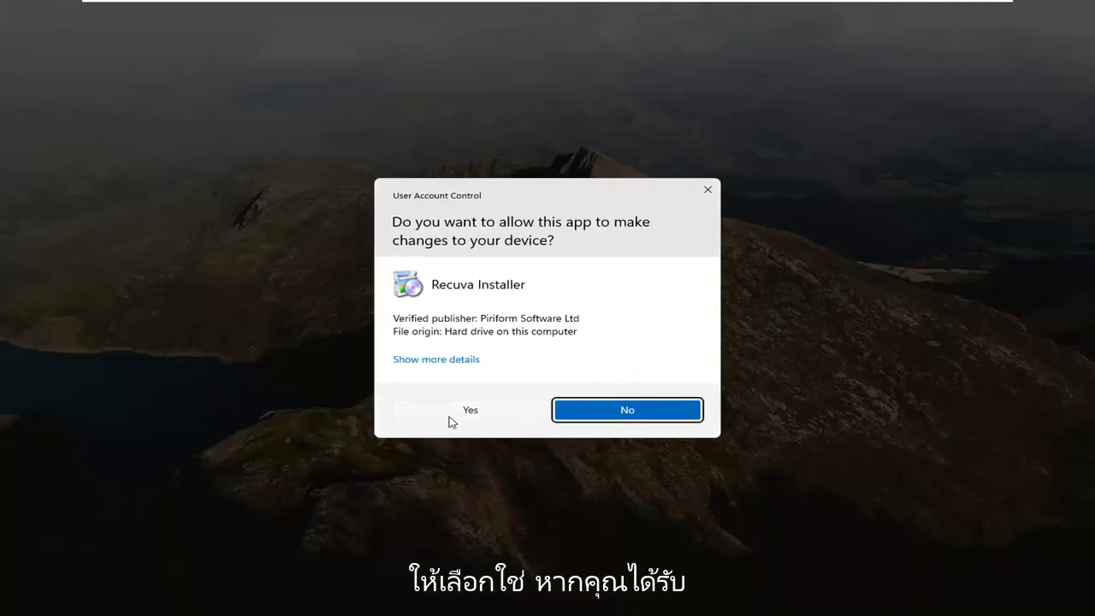
click(470, 411)
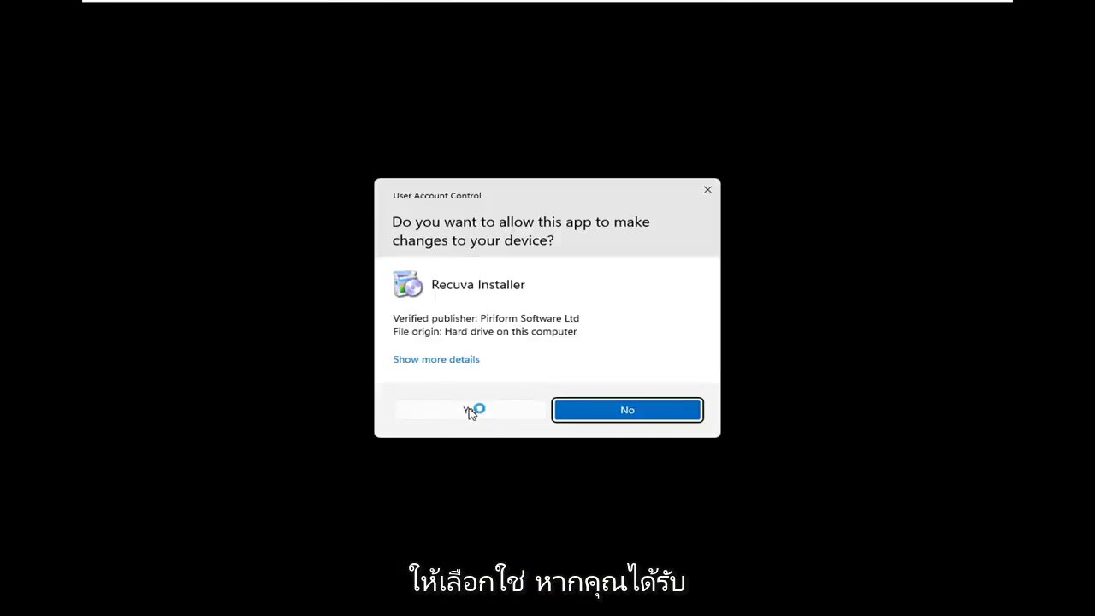
click(708, 189)
click(1008, 12)
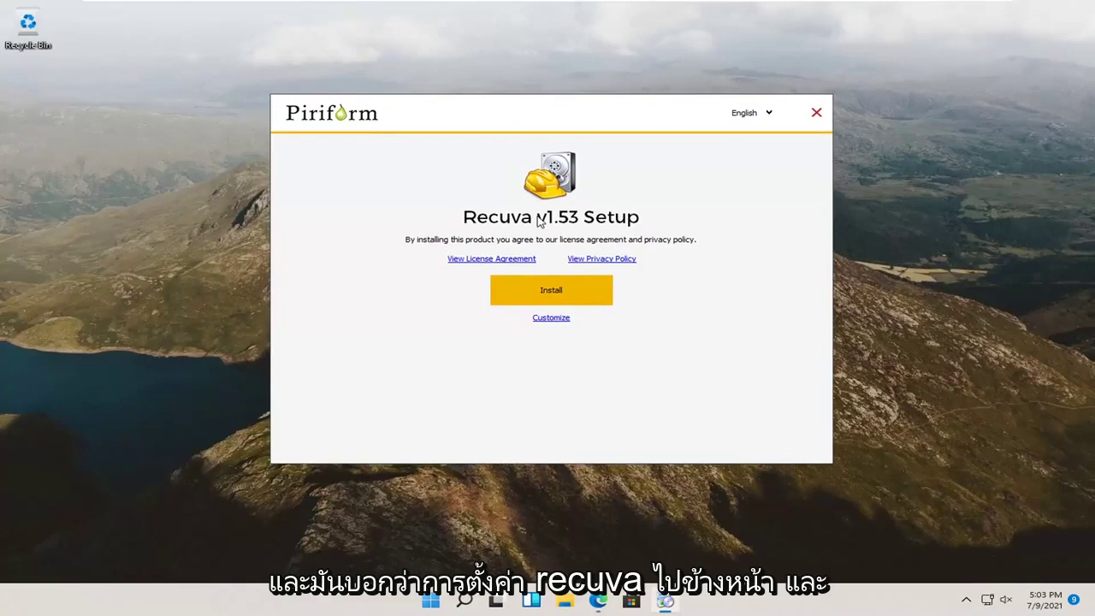
- Install Recuva with customized options, keeping only the desktop shortcut and disabling the Start menu shortcuts and both context menu scan options
click(544, 324)
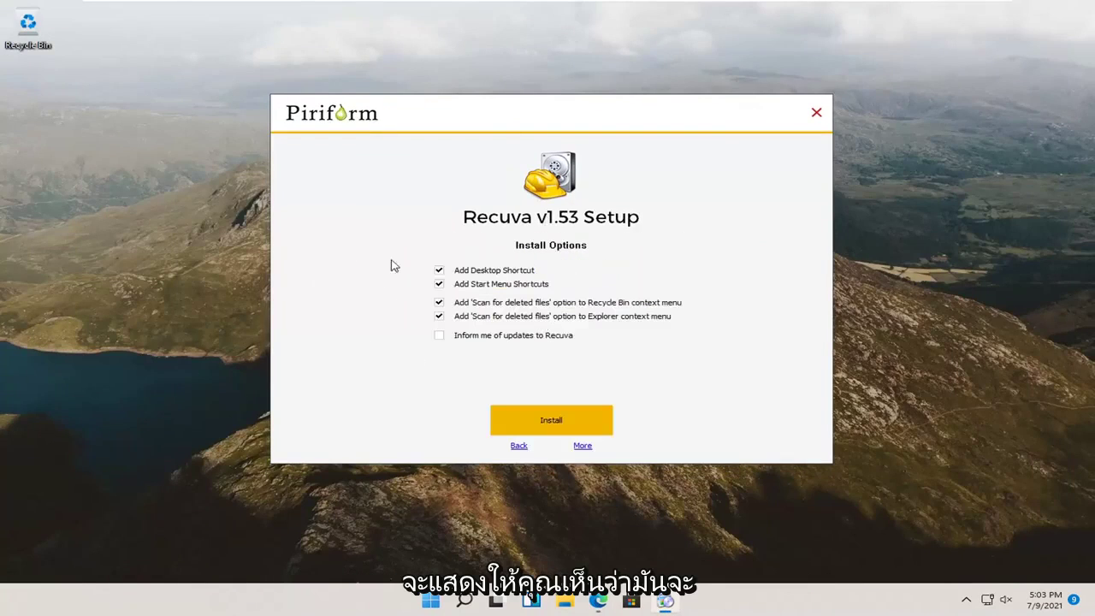
click(472, 271)
click(476, 283)
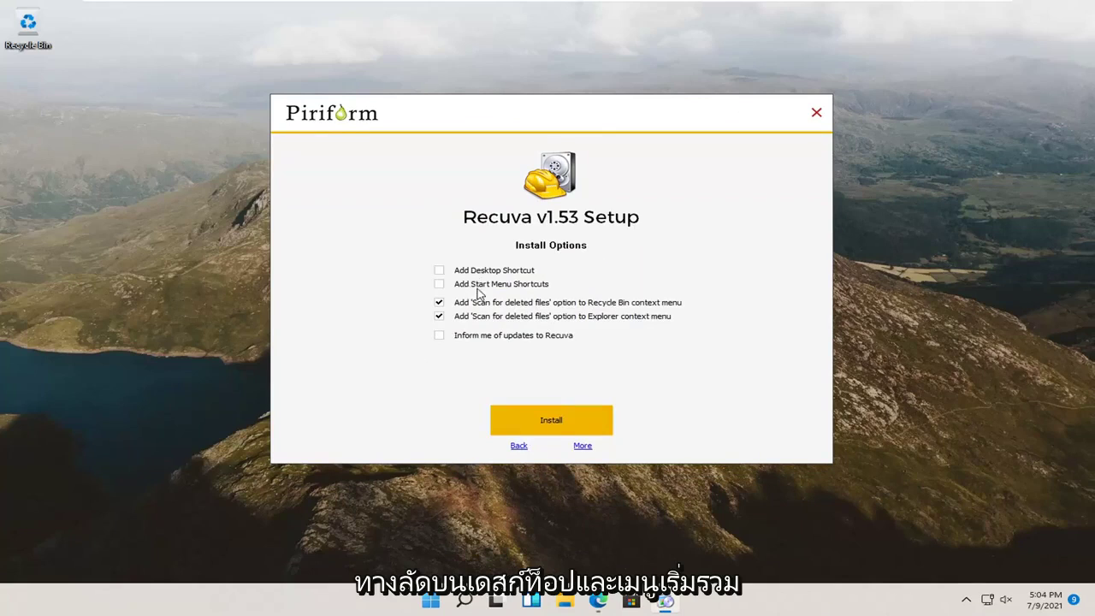
click(474, 304)
click(464, 319)
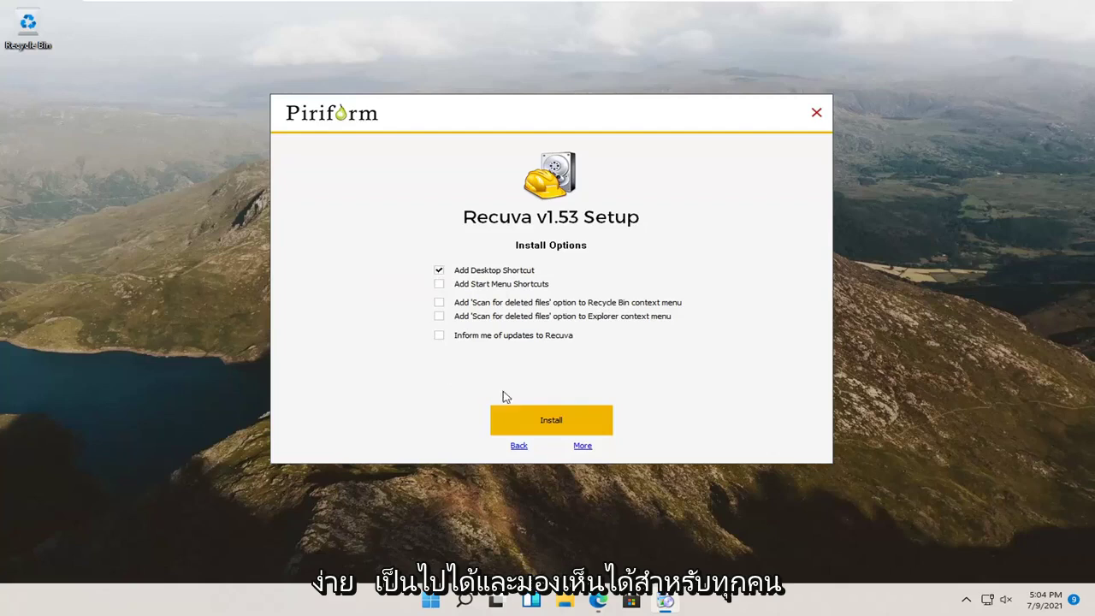
click(577, 417)
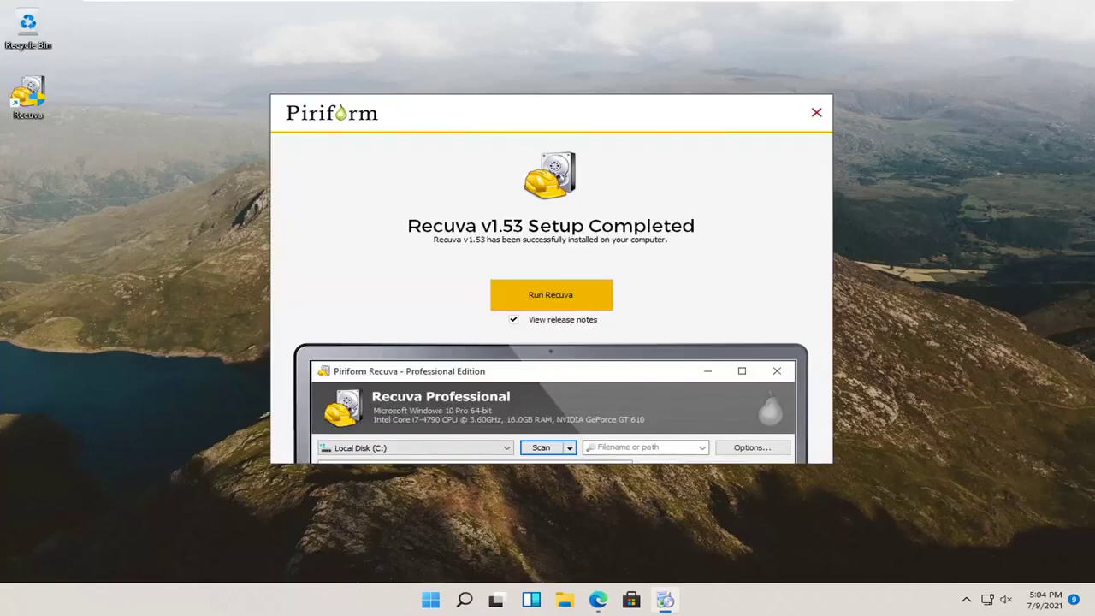
- Run Recuva without viewing the release notes and set the wizard to recover all file types
click(514, 320)
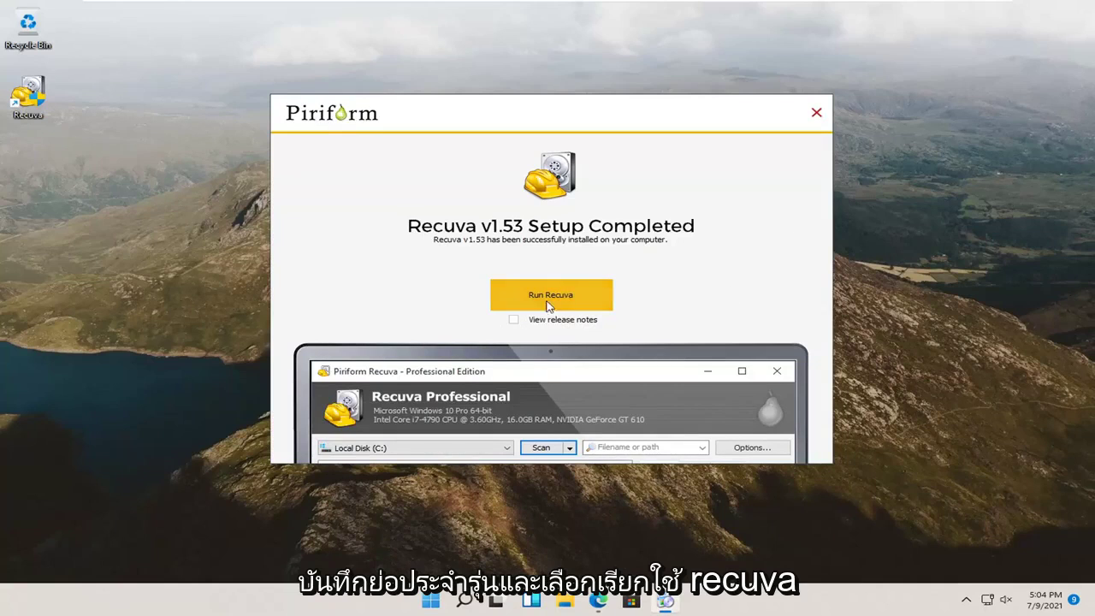
click(544, 299)
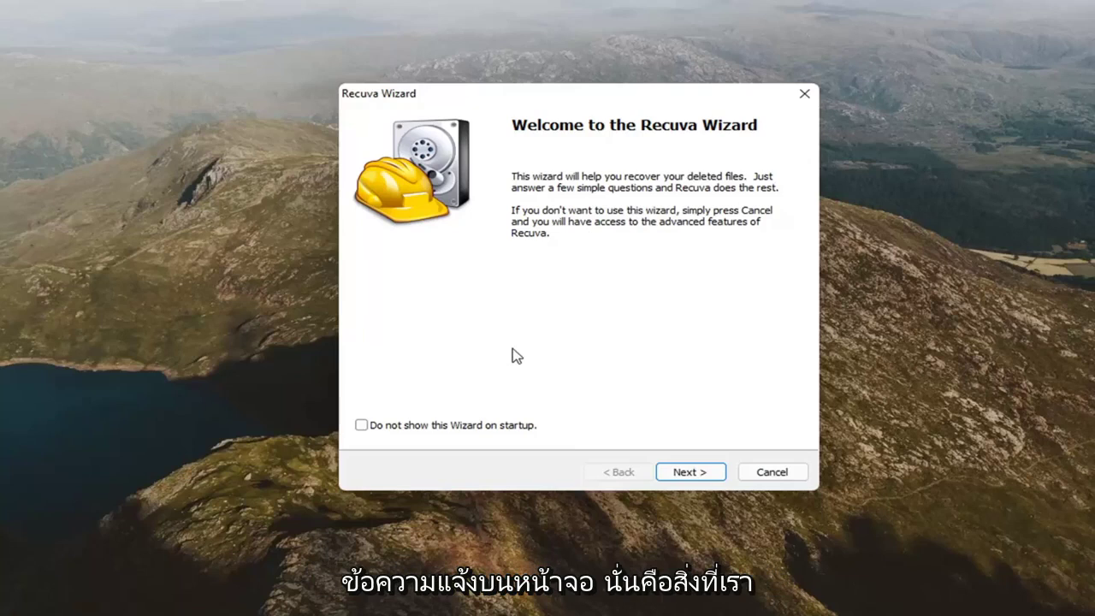
click(701, 481)
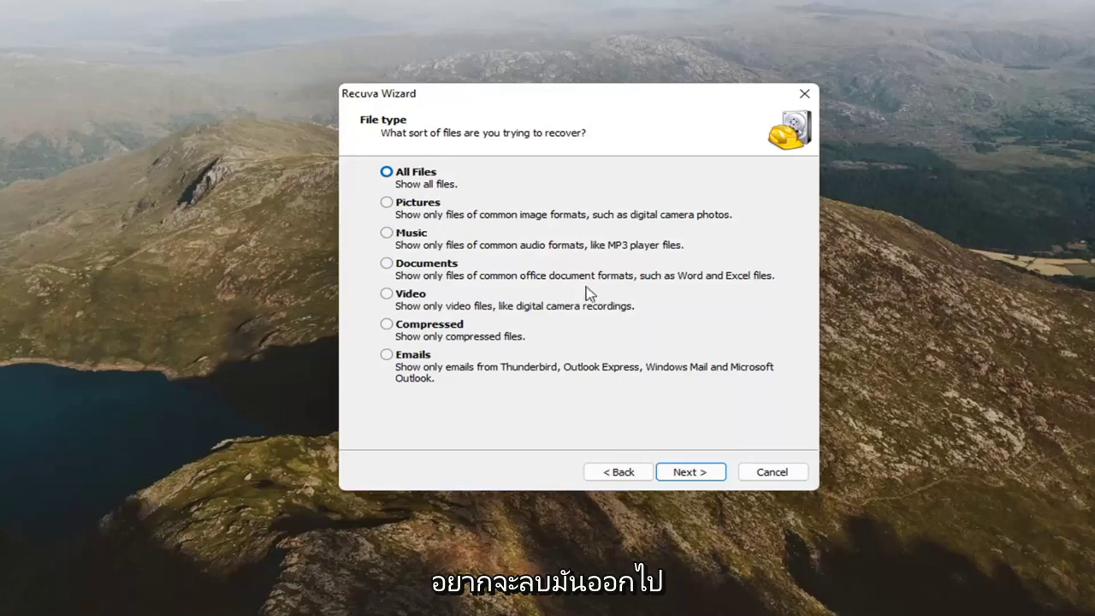
click(688, 476)
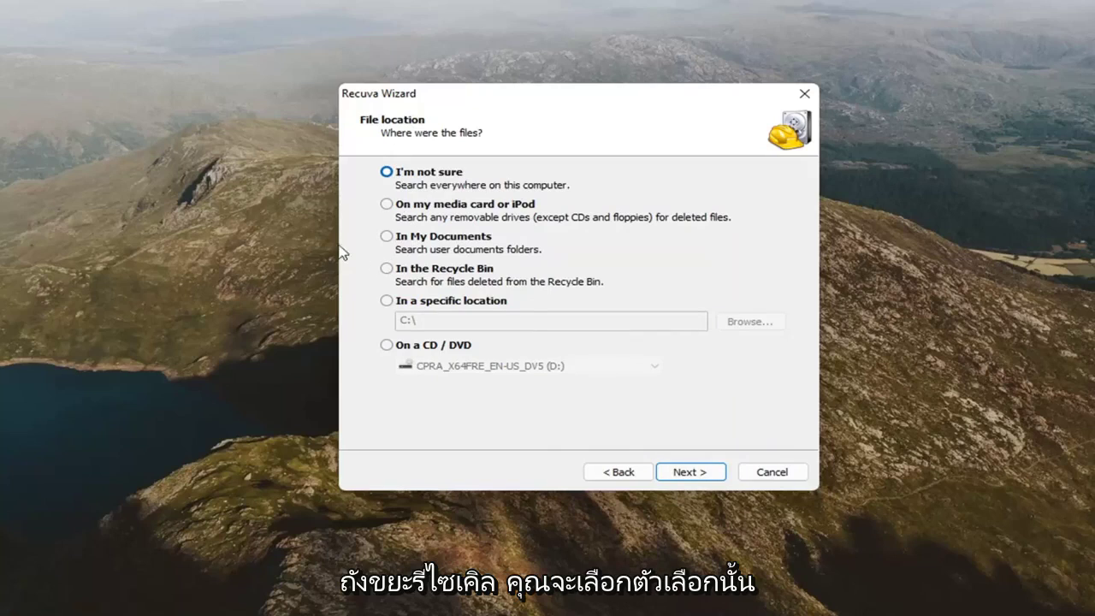
- Set the file location to "I'm not sure", run the scan without Deep Scan and dismiss the drive warning
click(399, 271)
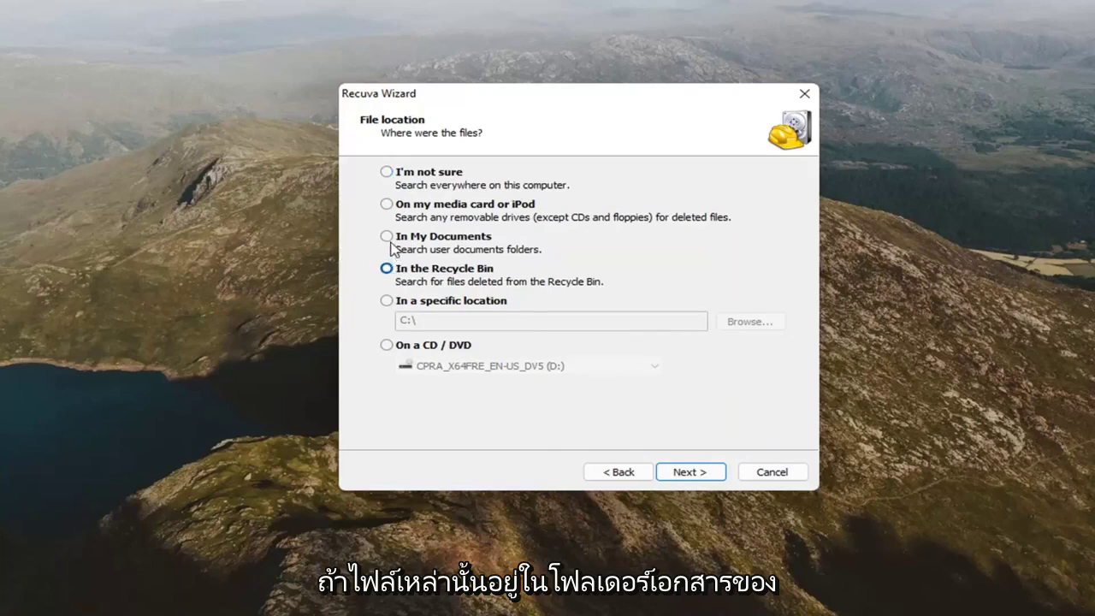
click(388, 239)
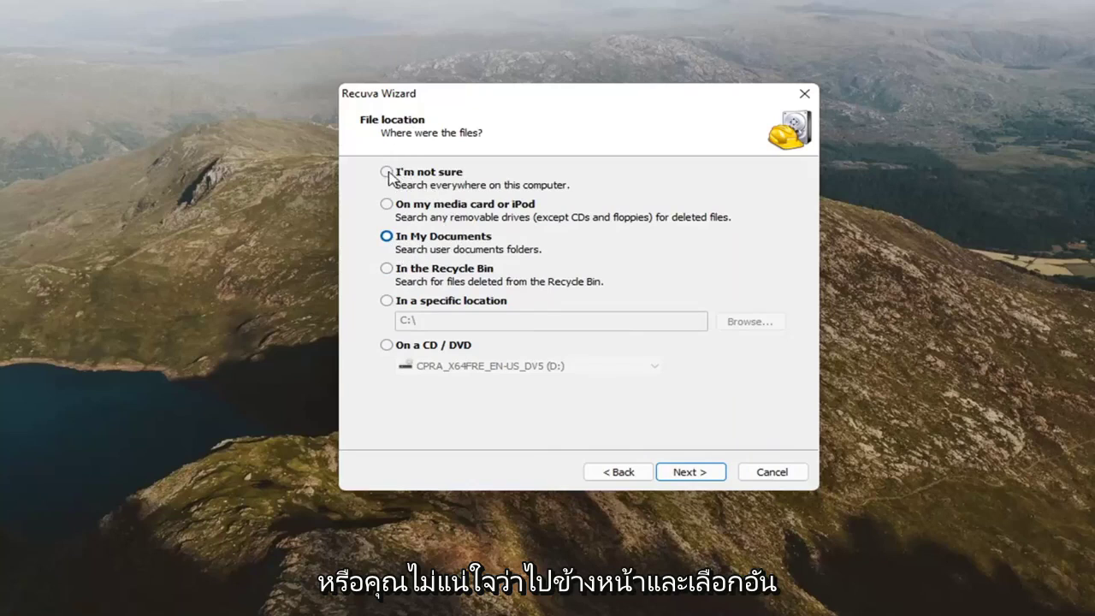
click(405, 190)
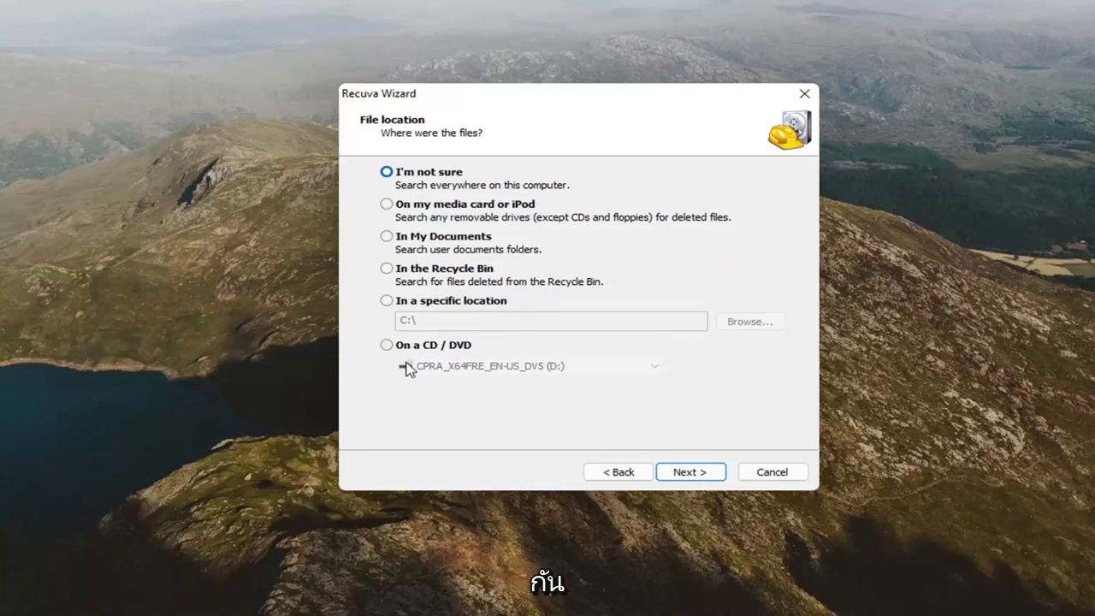
click(686, 474)
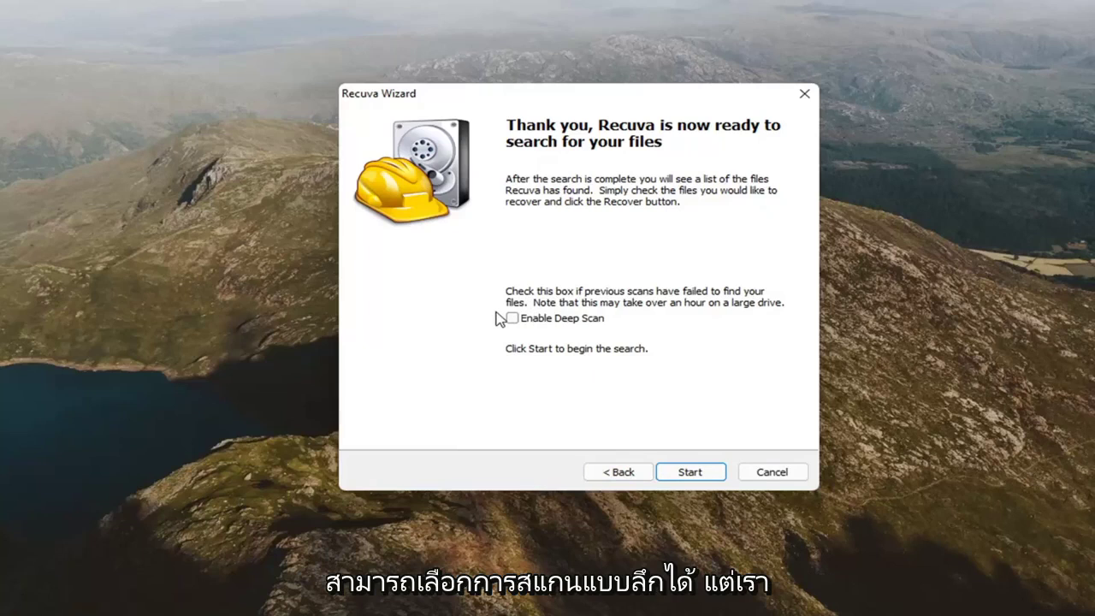
click(689, 475)
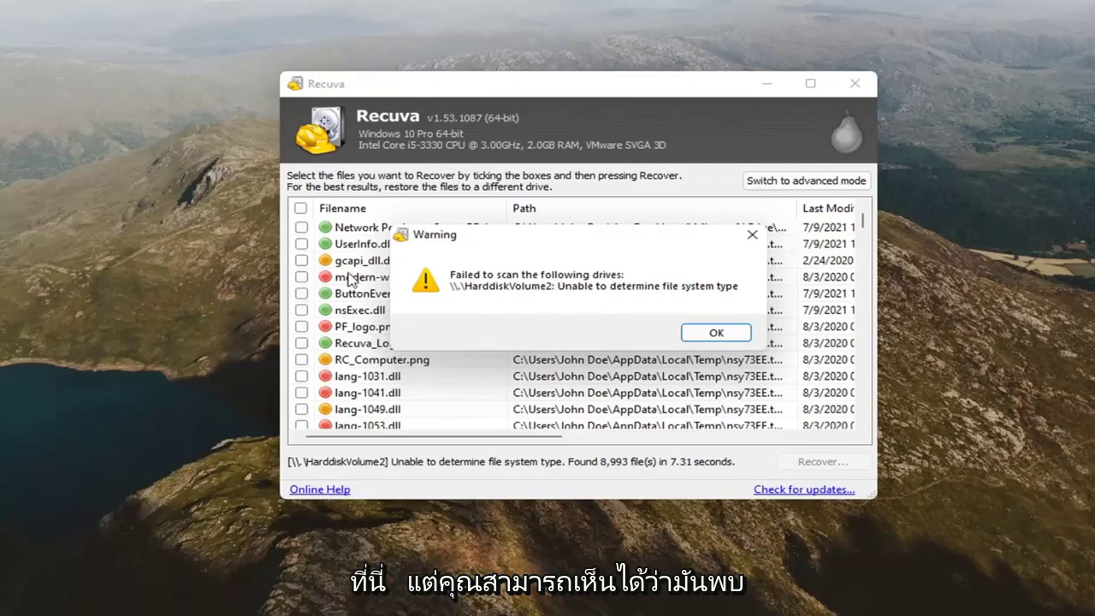
click(723, 335)
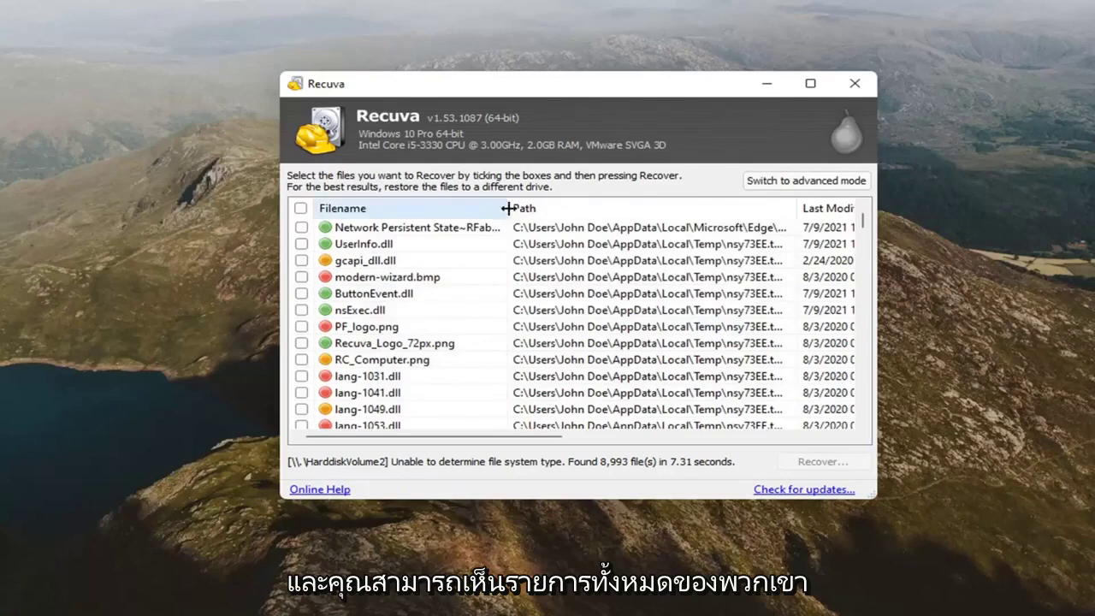
- Enlarge the Recuva window and widen the Filename and Path columns of the results list
drag(508, 208, 546, 208)
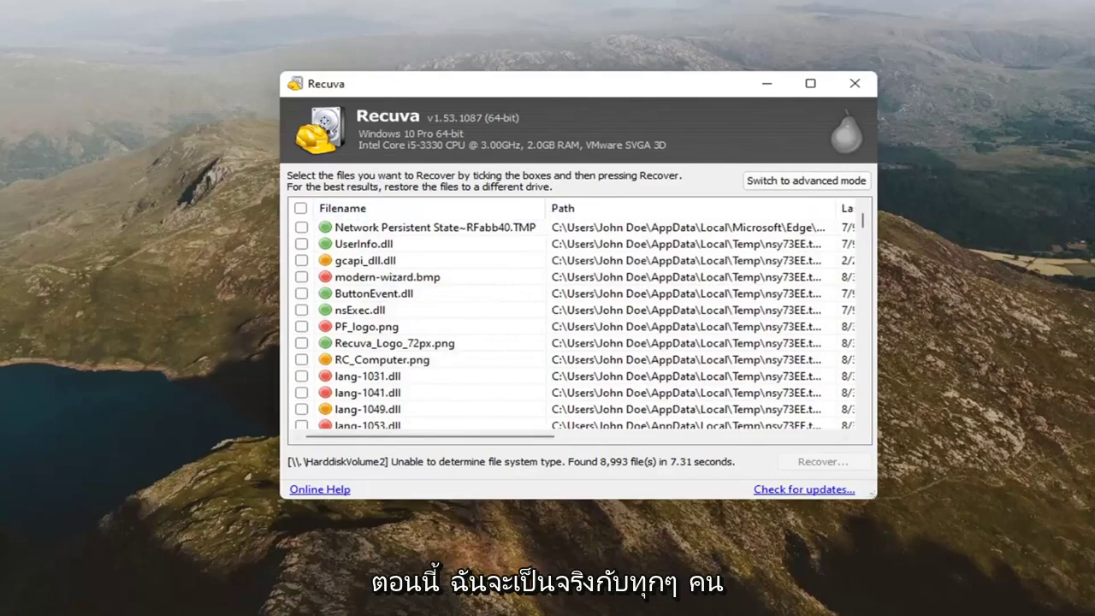
drag(873, 495, 1031, 556)
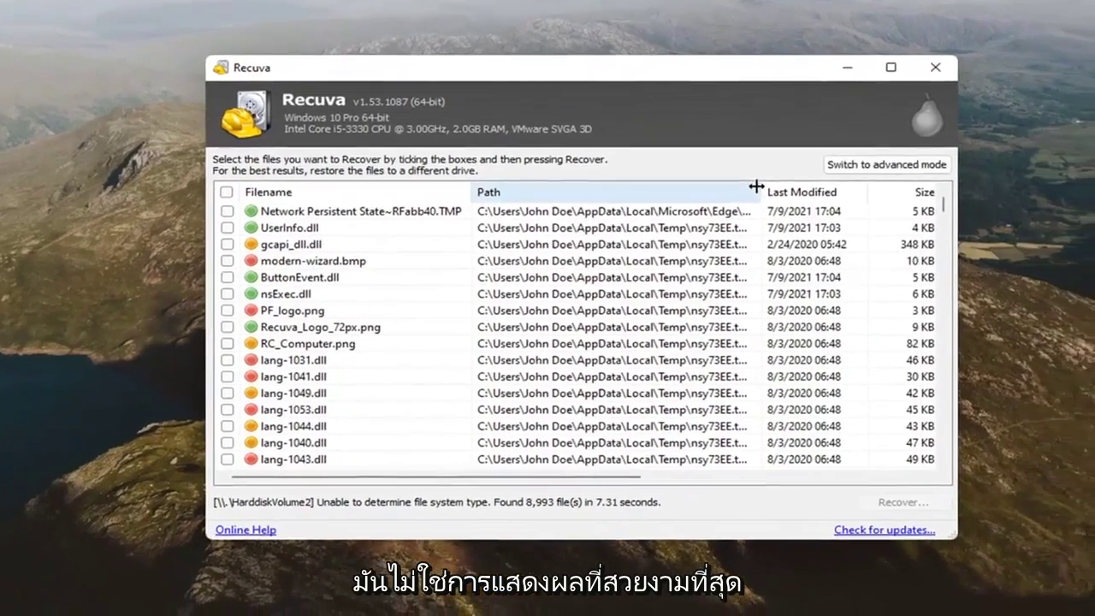
drag(757, 186, 827, 192)
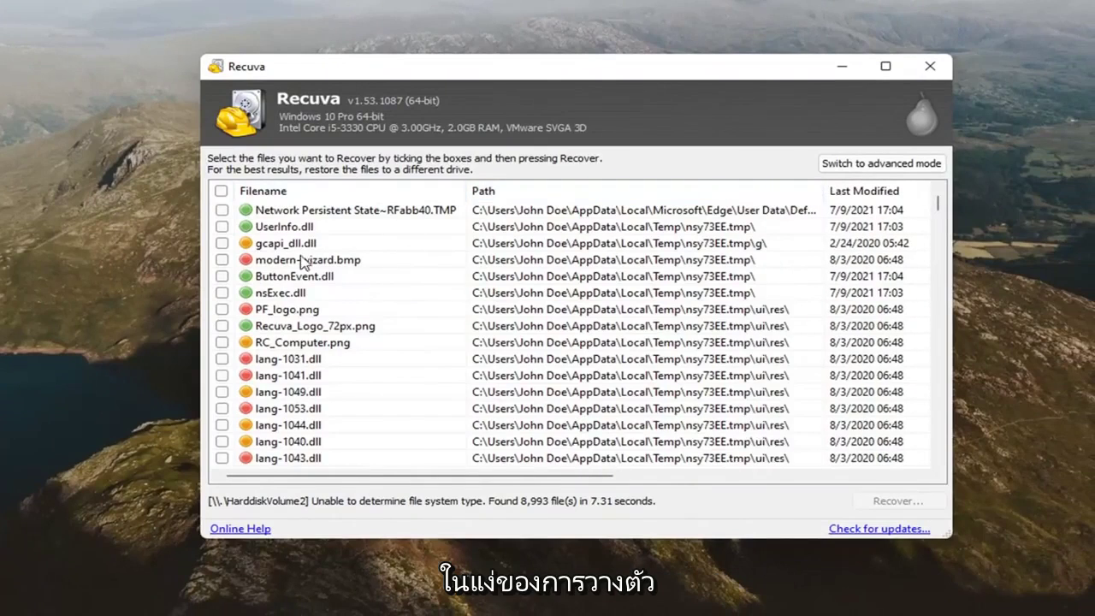
- Browse through the list of found files and sort it by path
drag(938, 205, 895, 218)
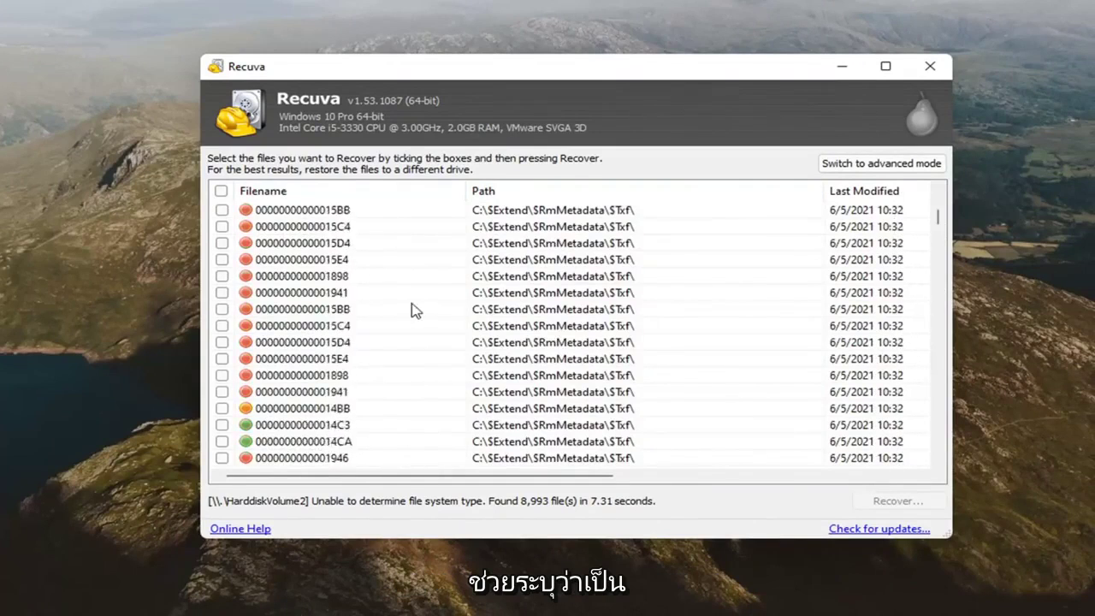
scroll(412, 304, down, 10)
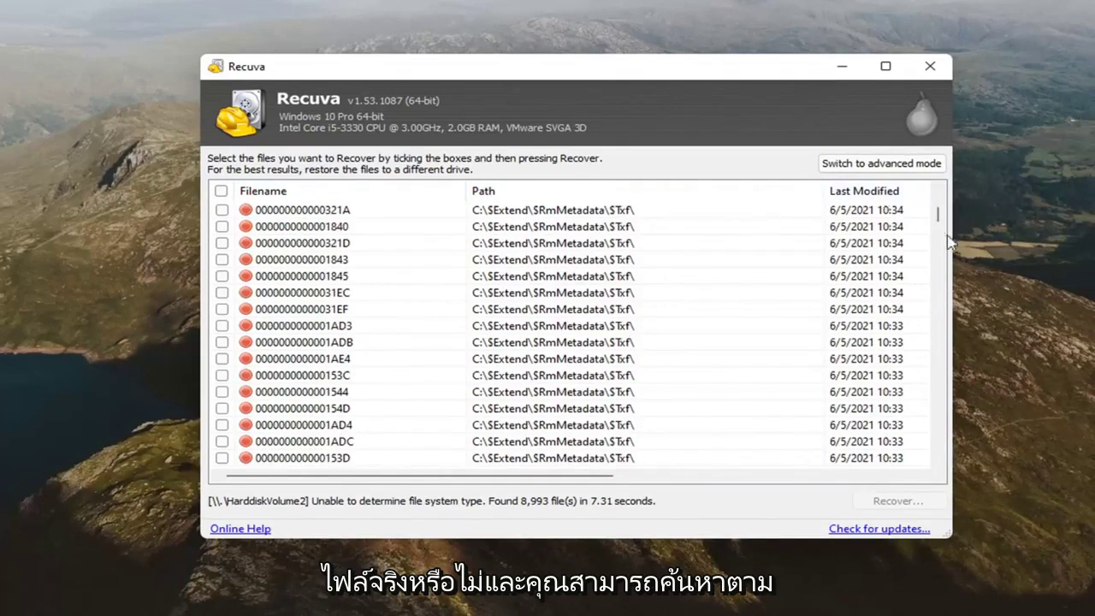
click(518, 190)
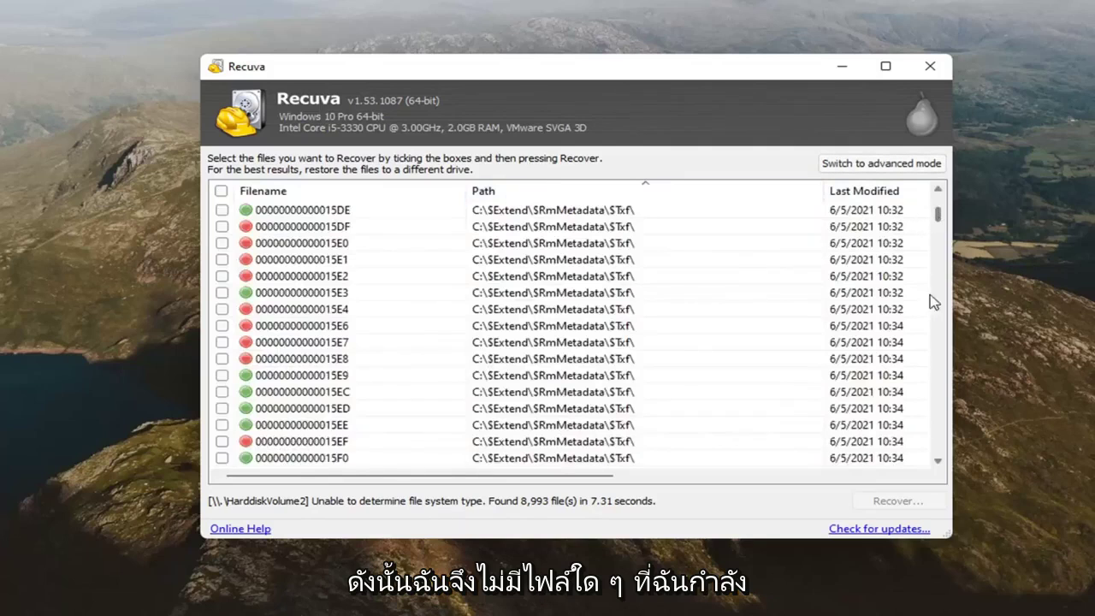
- Examine the recovery state and overwrite comments of the files in the results list, including RC_Computer.png
drag(933, 302, 922, 454)
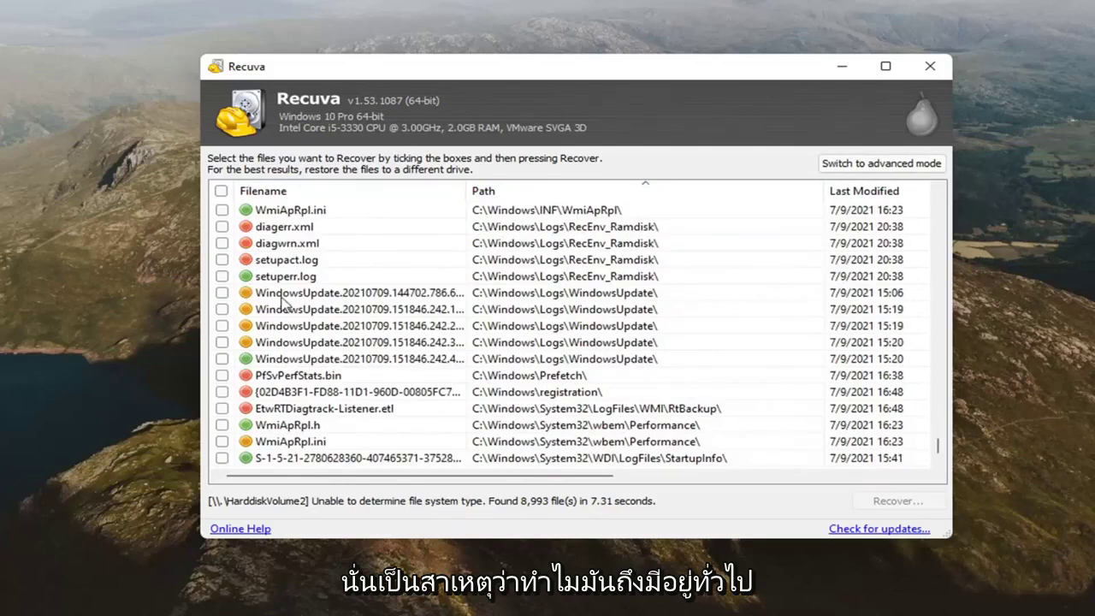
scroll(331, 329, up, 3)
scroll(331, 329, up, 2)
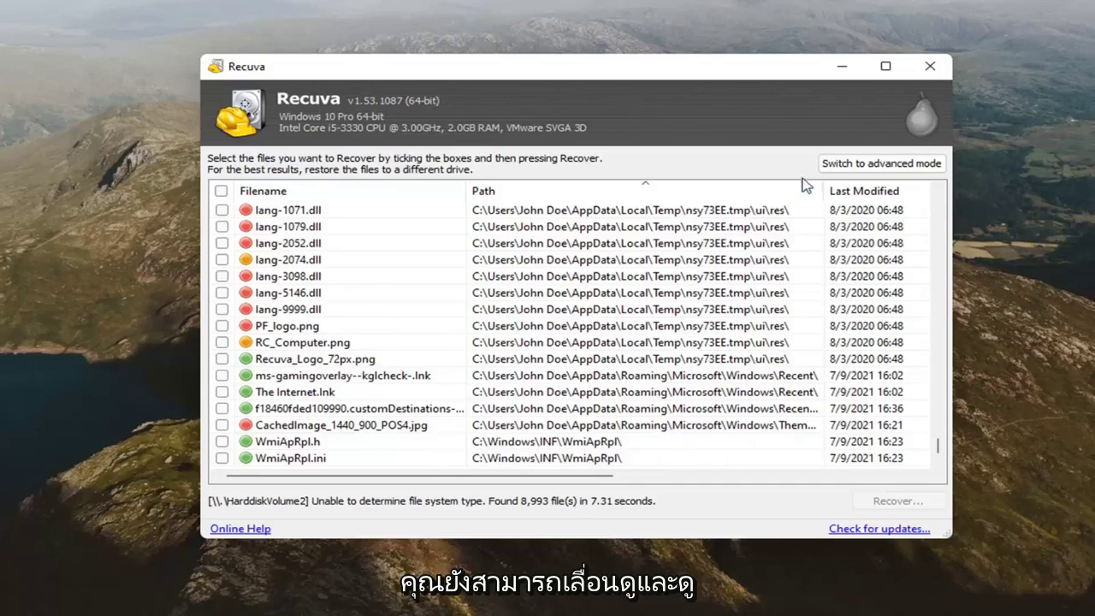
drag(504, 479, 755, 479)
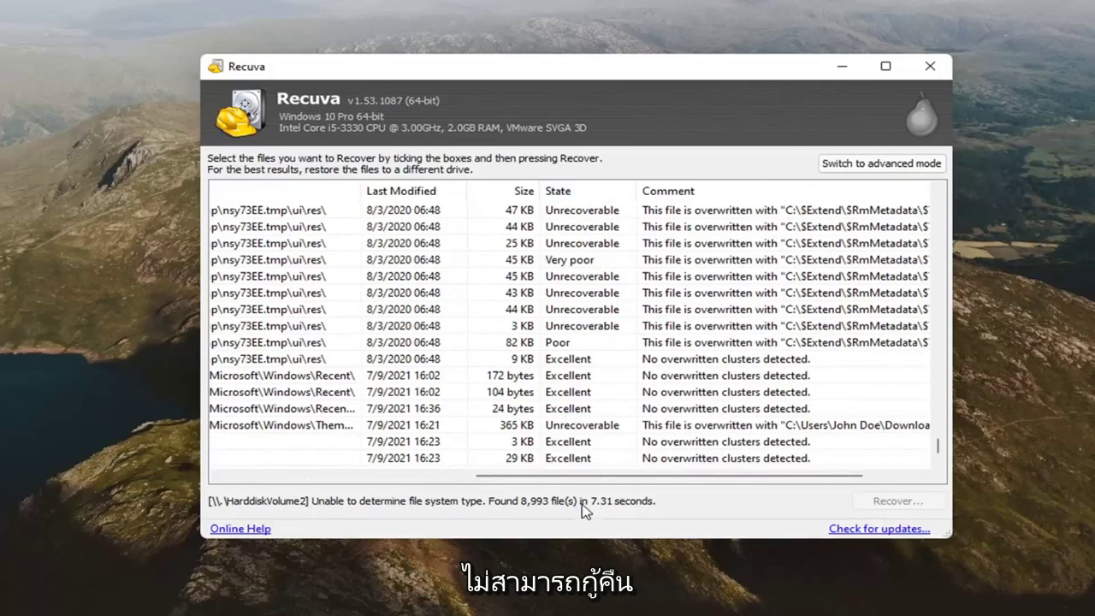
drag(587, 479, 321, 478)
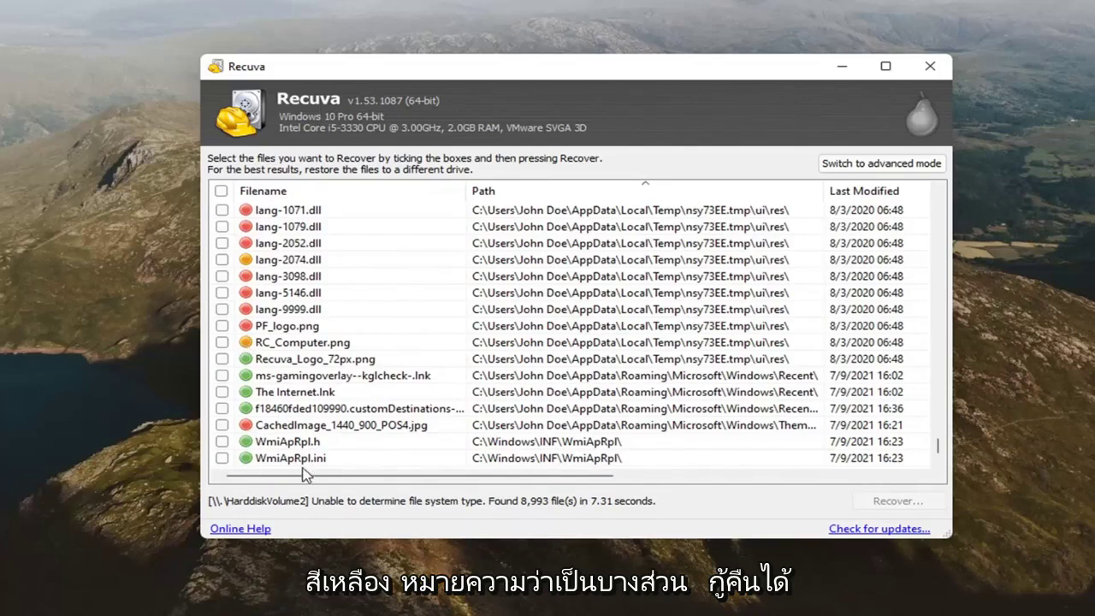
drag(306, 476, 260, 392)
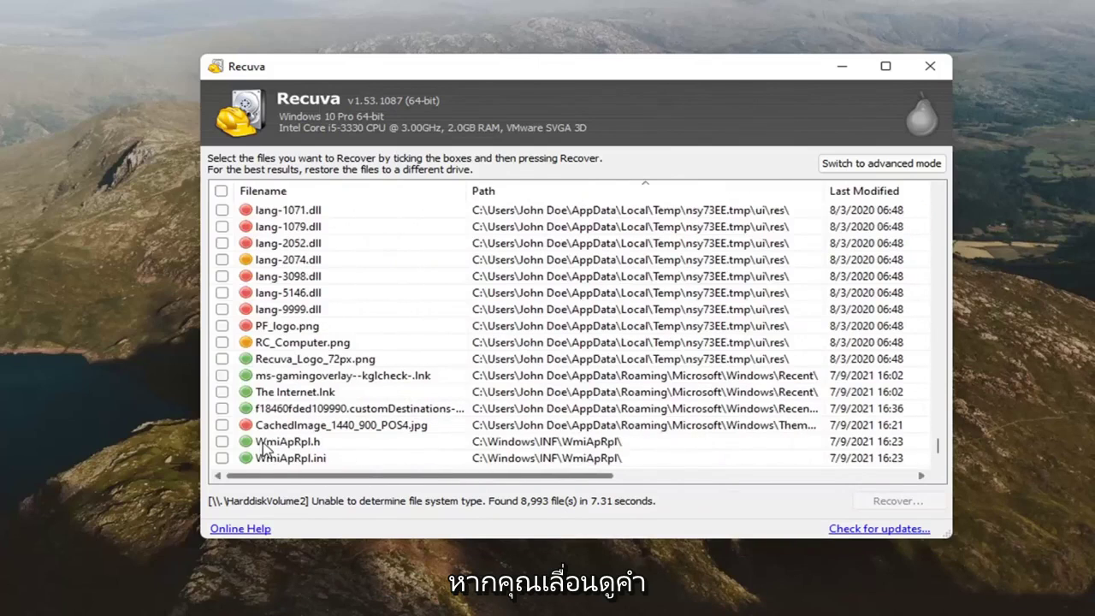
click(822, 344)
drag(530, 478, 765, 482)
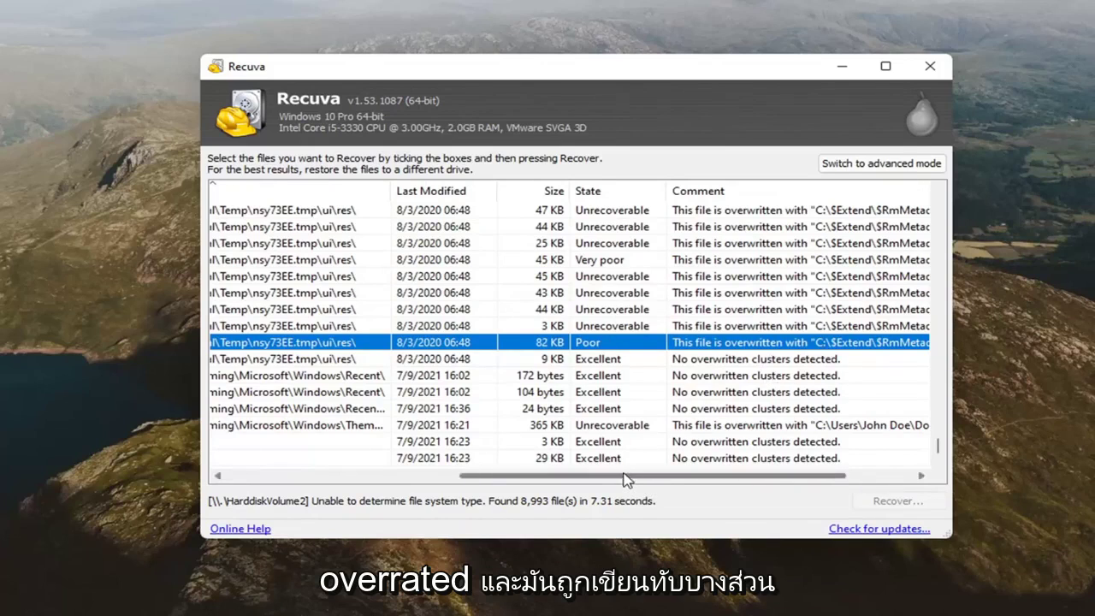
drag(623, 482, 392, 480)
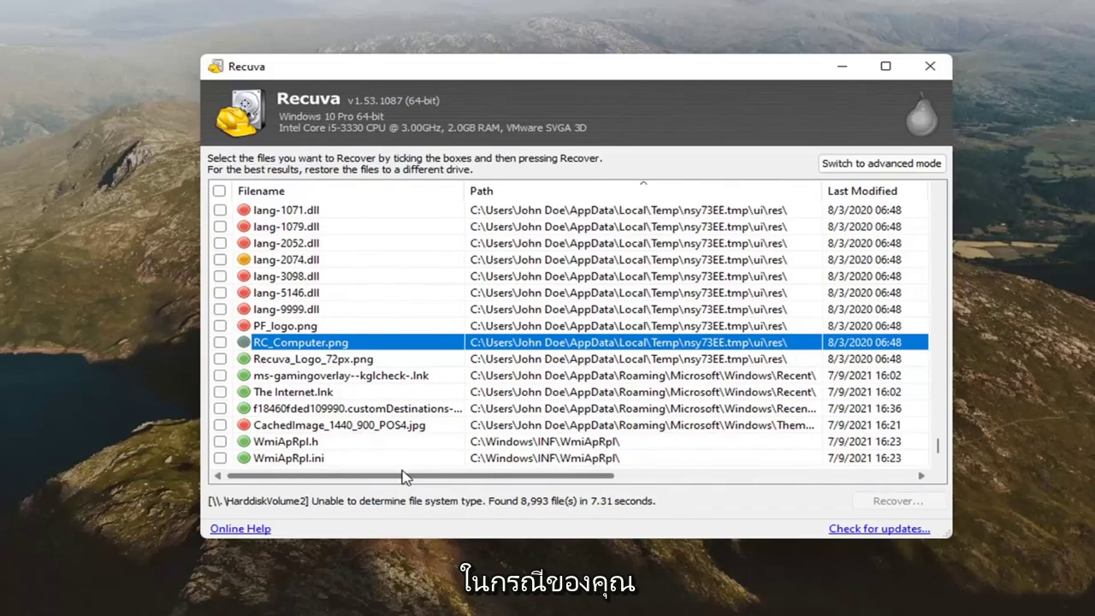
- Mark The Internet.lnk for recovery in the results list
click(320, 377)
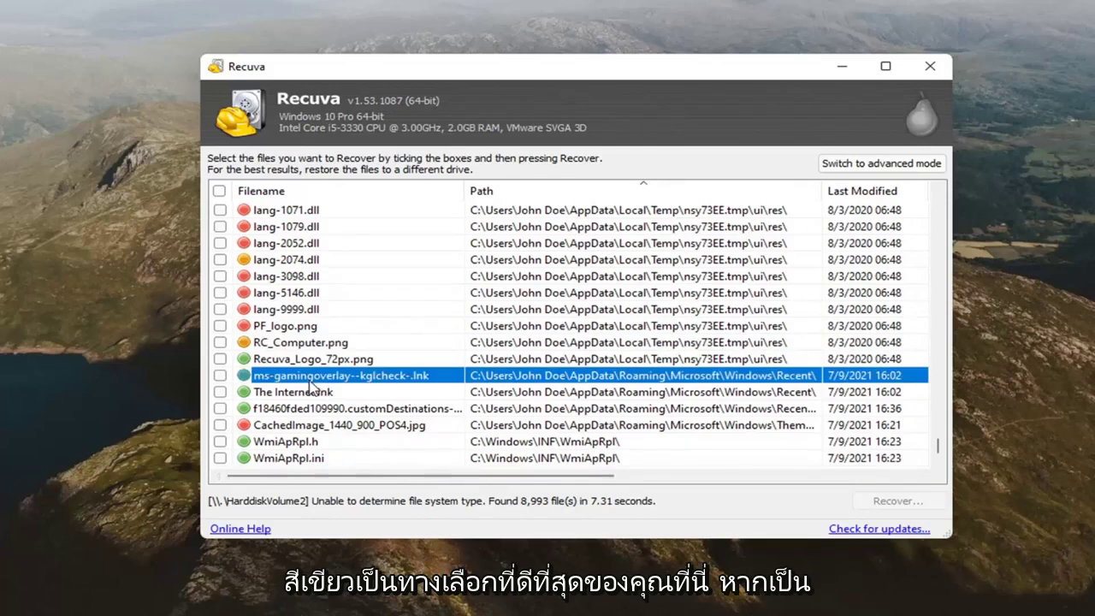
scroll(299, 383, down, 1)
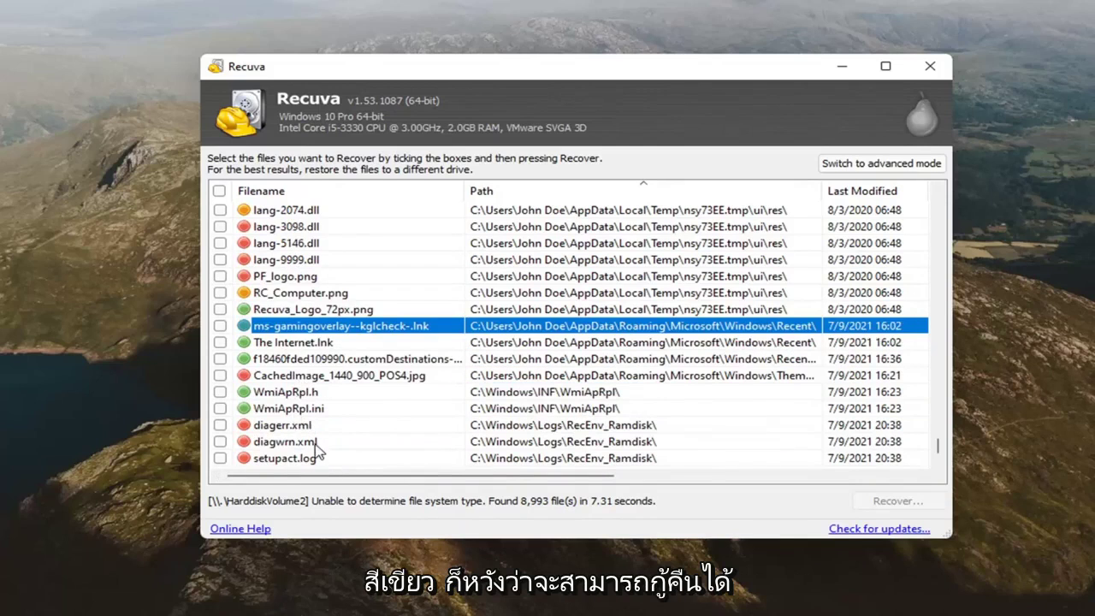
click(332, 344)
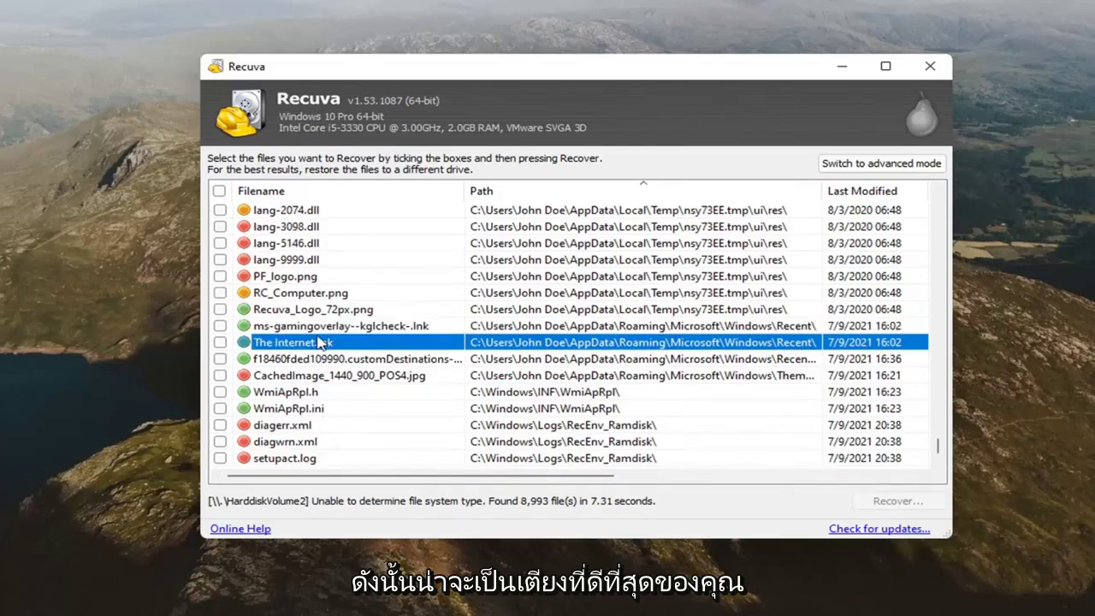
click(220, 344)
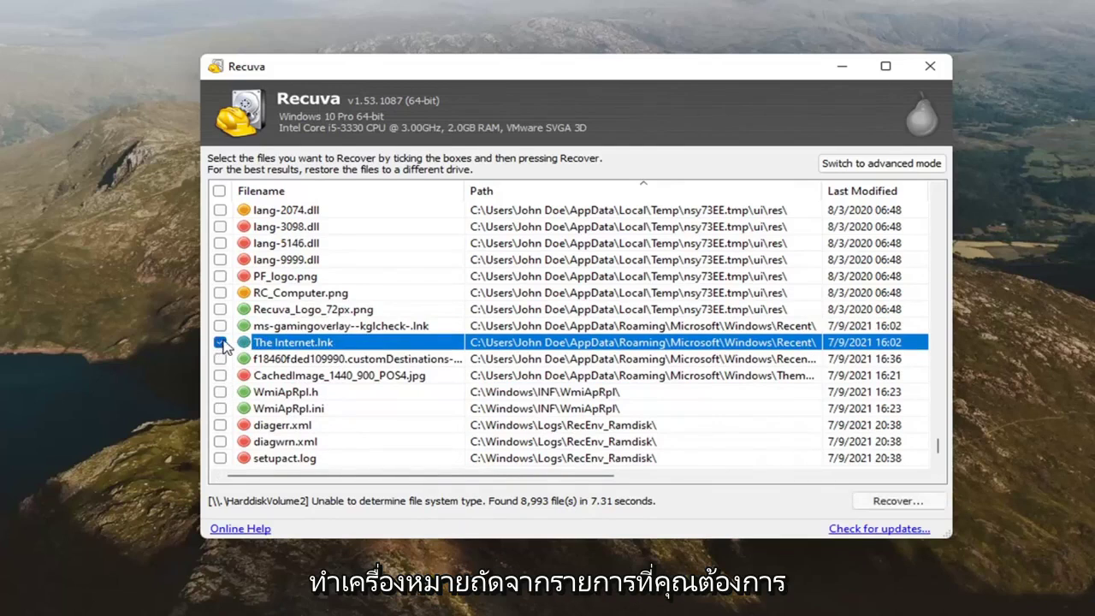
- Recover the marked file to the Desktop folder, agree to restore to the same drive and dismiss the completion summary
click(895, 505)
click(493, 277)
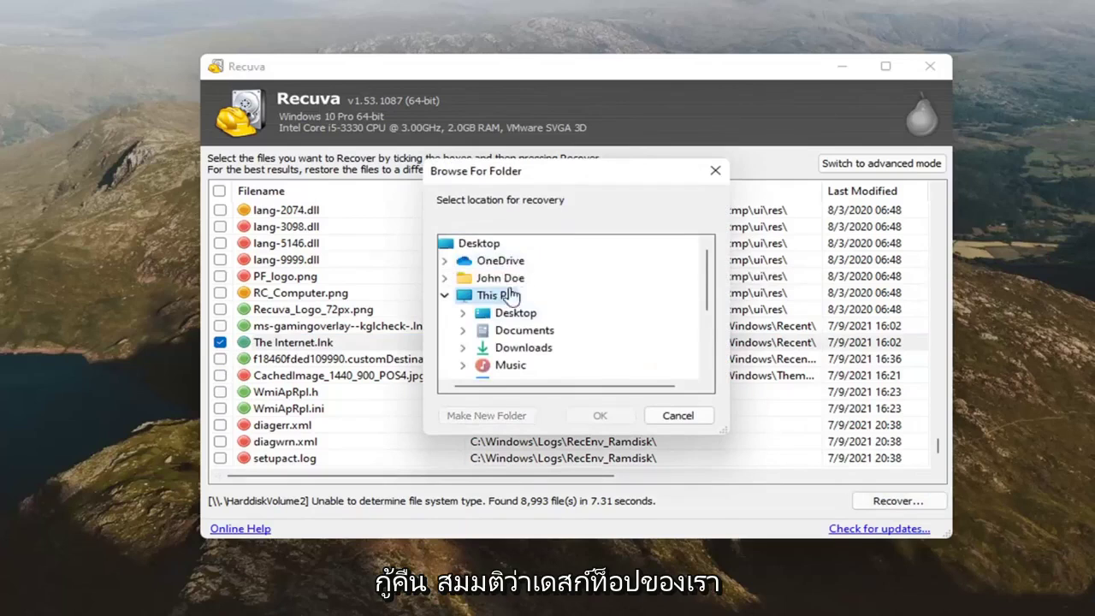
click(505, 314)
click(621, 415)
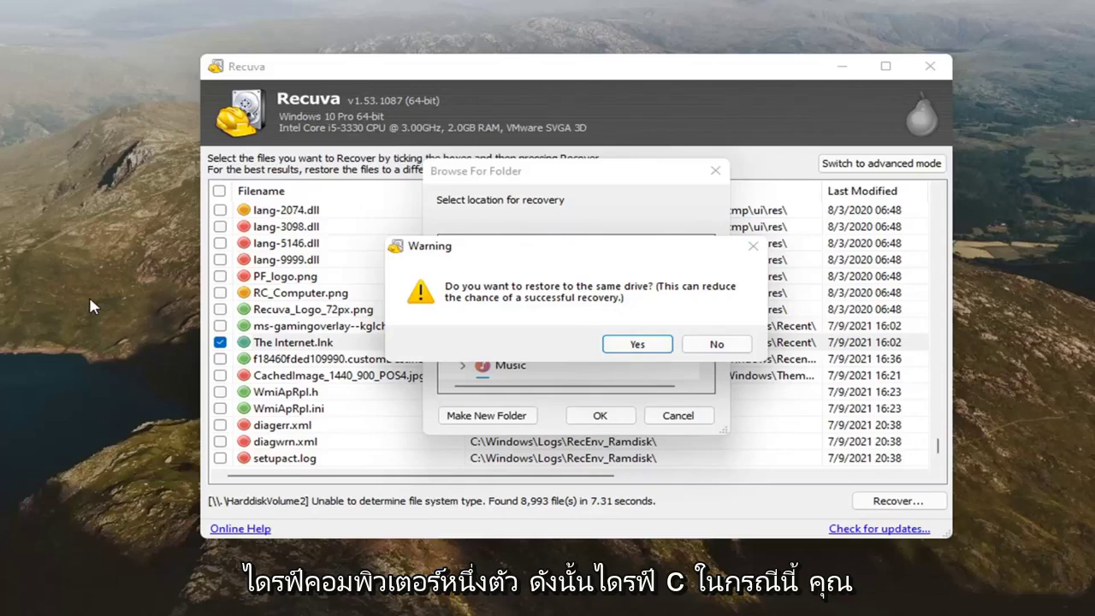
click(638, 344)
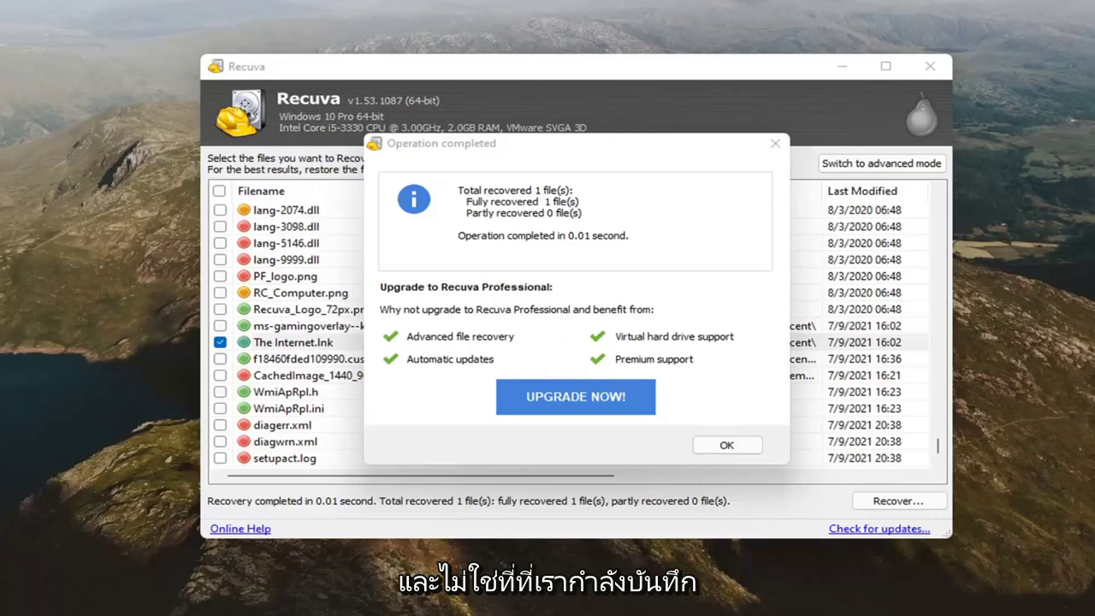
click(775, 143)
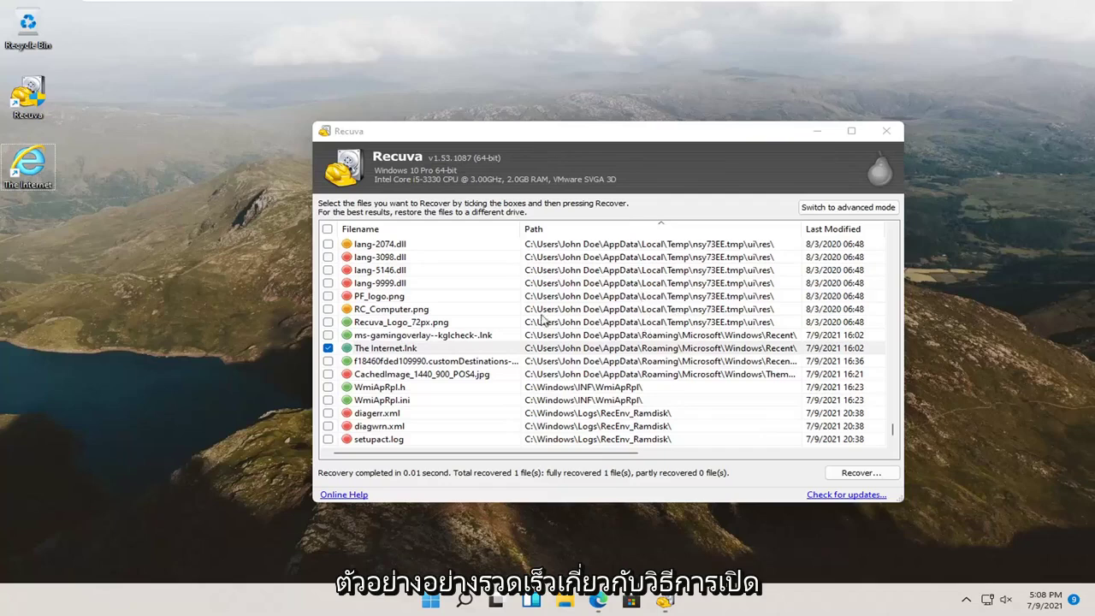
- Sort the found files by filename and browse through the list
scroll(544, 325, down, 4)
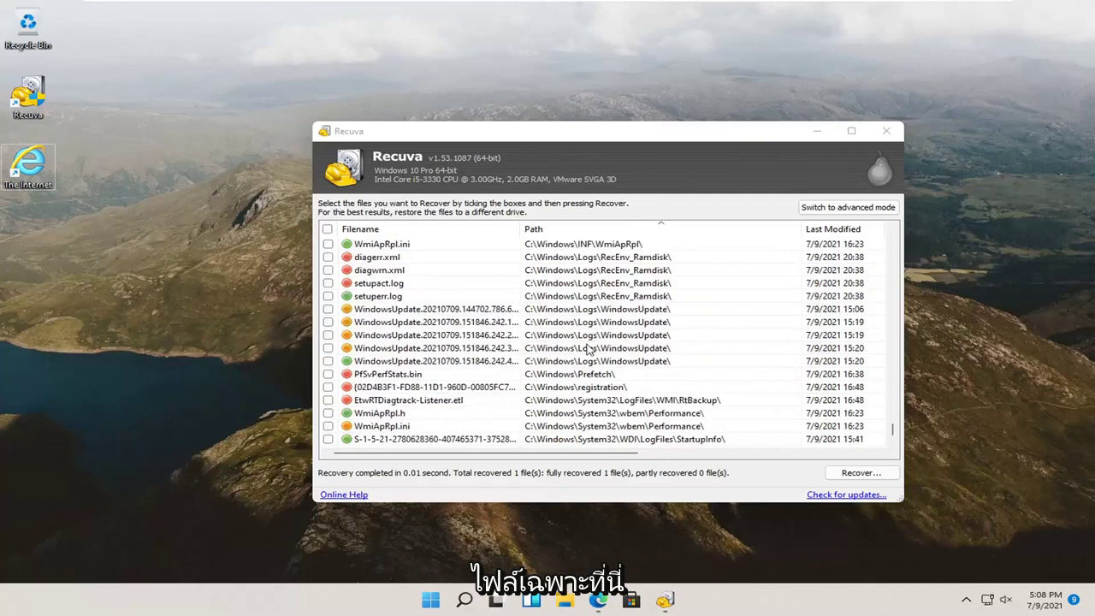
click(404, 231)
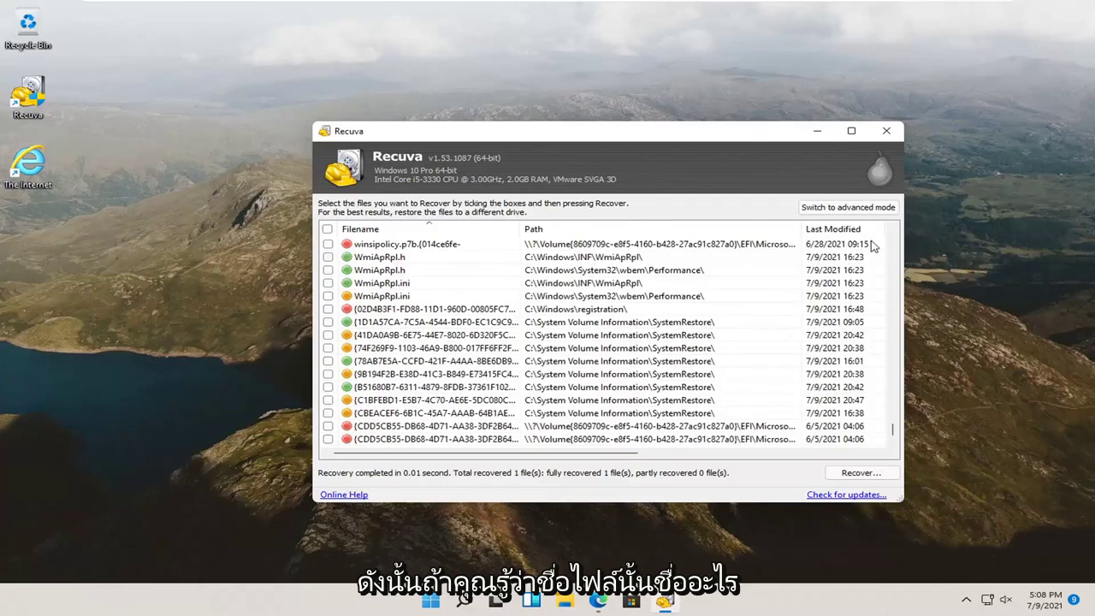
scroll(509, 358, up, 10)
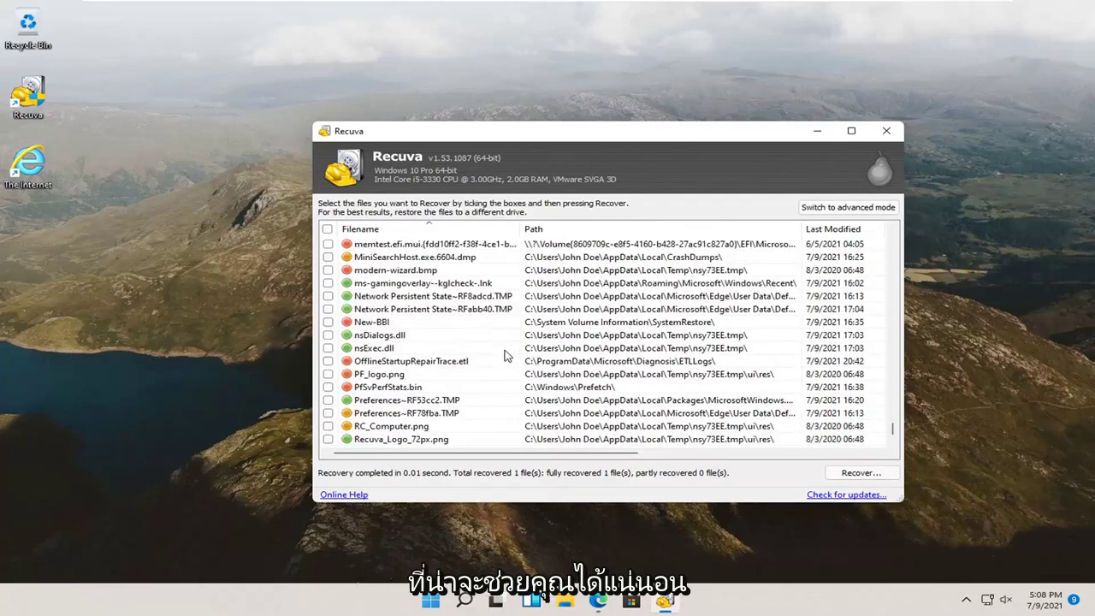
scroll(505, 355, up, 10)
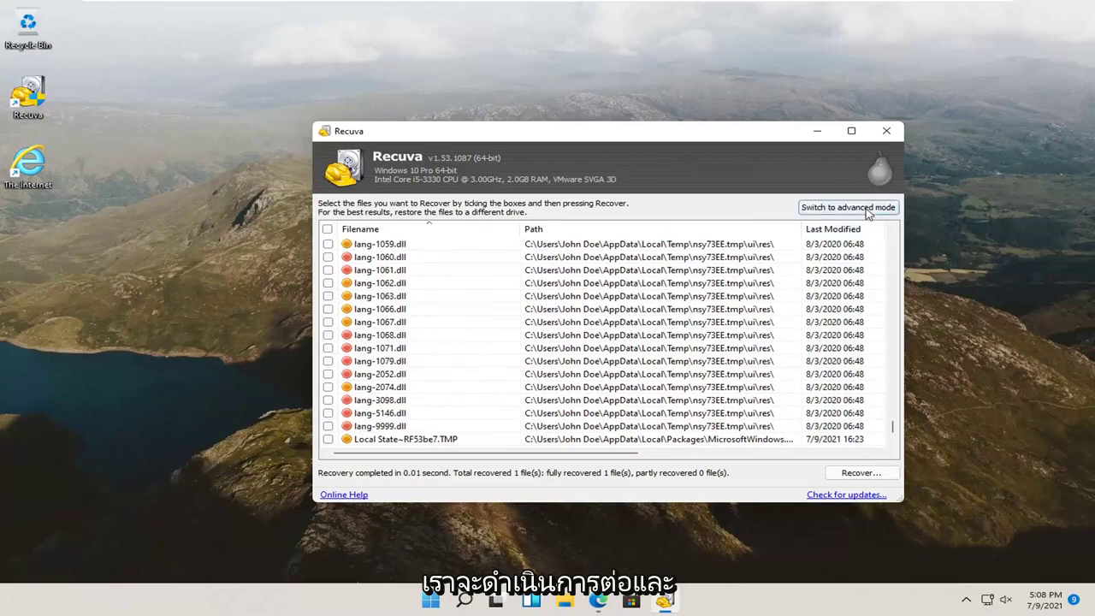
- Switch Recuva to advanced mode and view the available drives without changing the All Local Disks selection
click(830, 209)
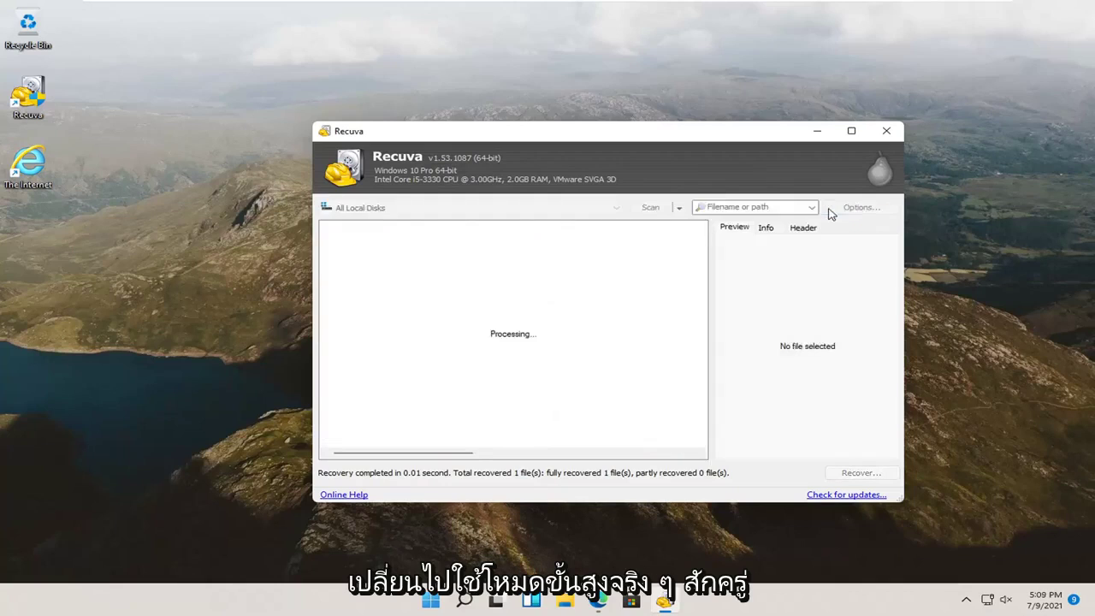
click(406, 209)
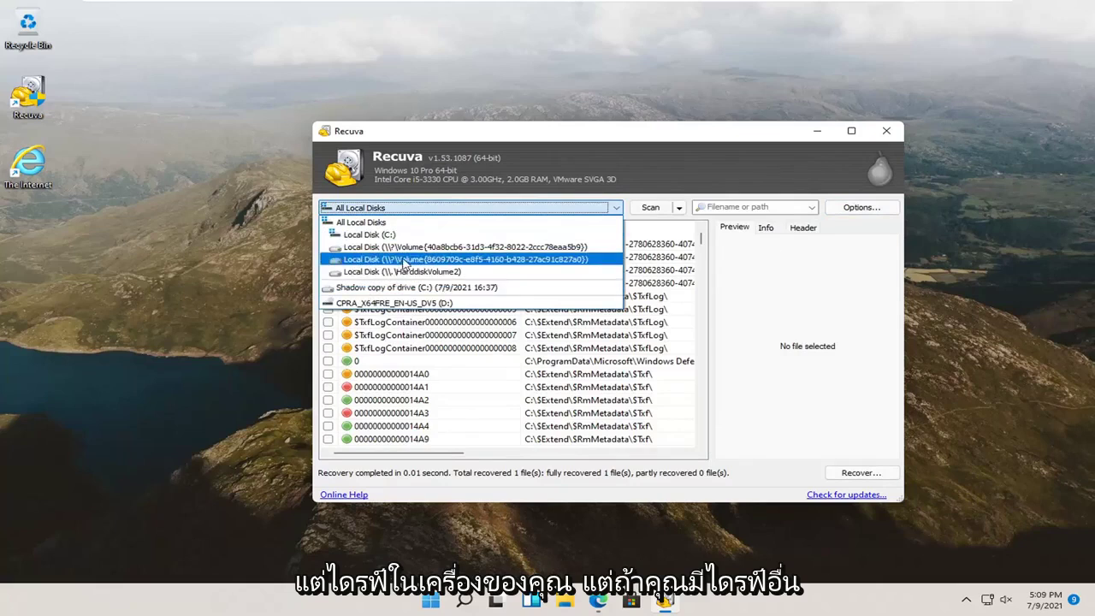
click(687, 289)
- Examine the file information and the header data of the found file named 0
click(460, 297)
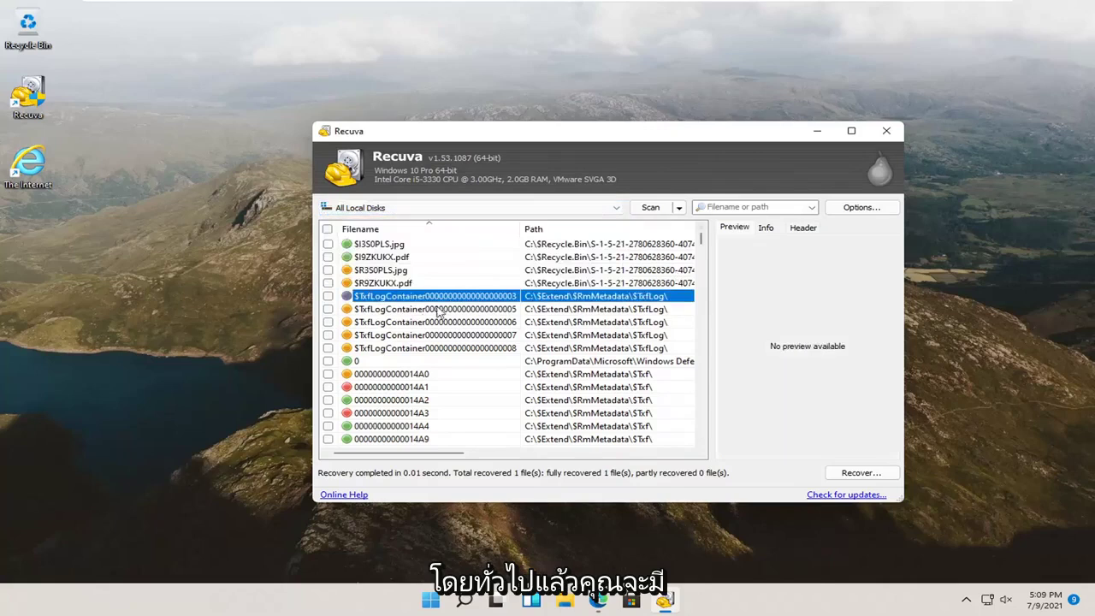
click(401, 363)
click(766, 228)
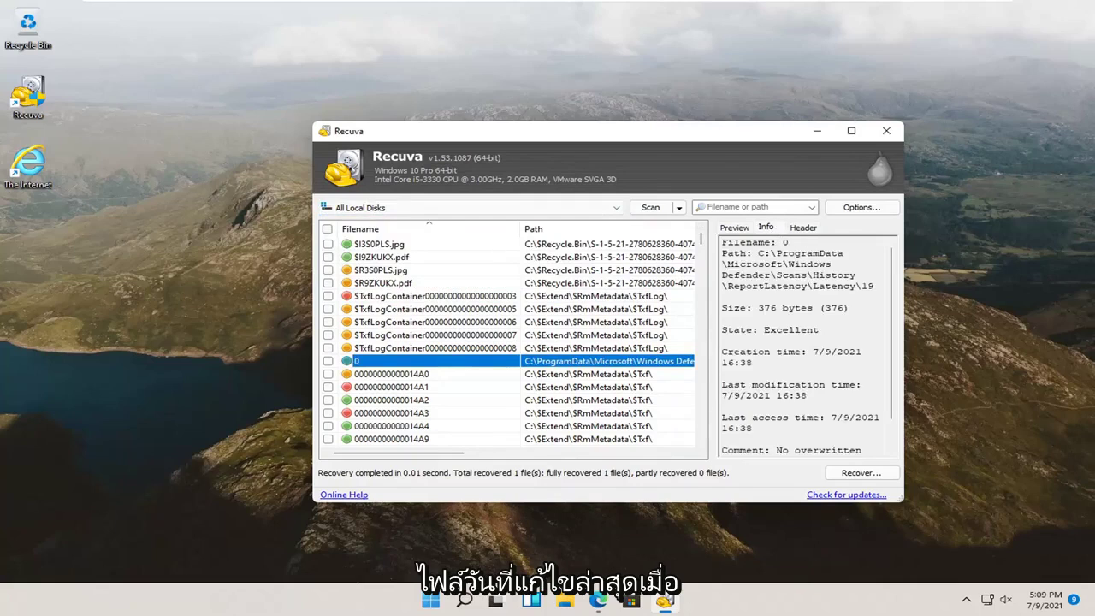
drag(770, 385, 808, 385)
drag(758, 352, 801, 329)
scroll(804, 329, down, 1)
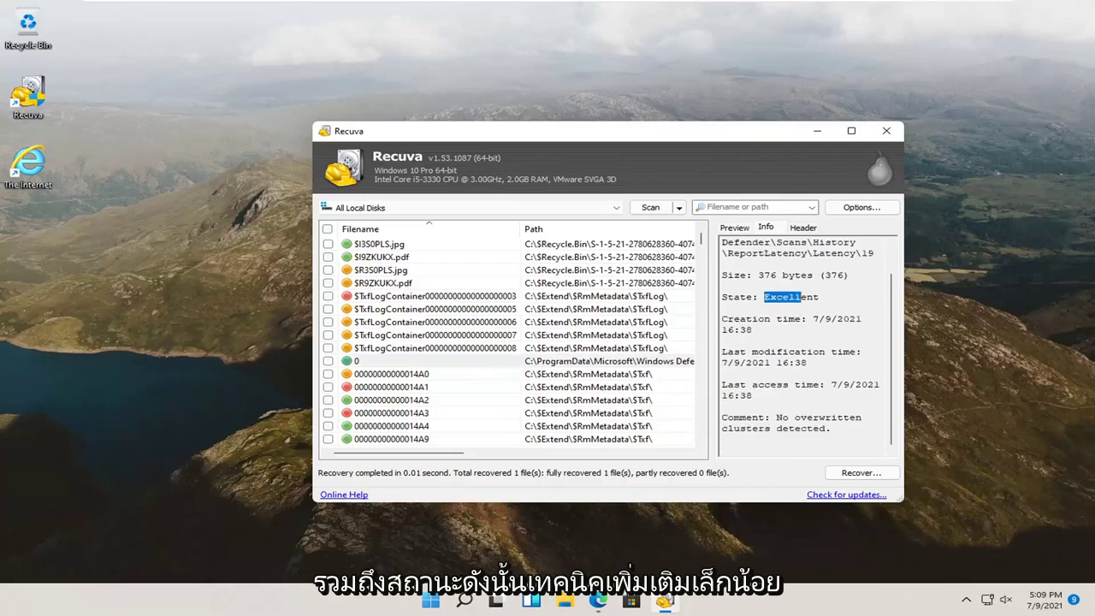
scroll(809, 291, up, 1)
click(804, 228)
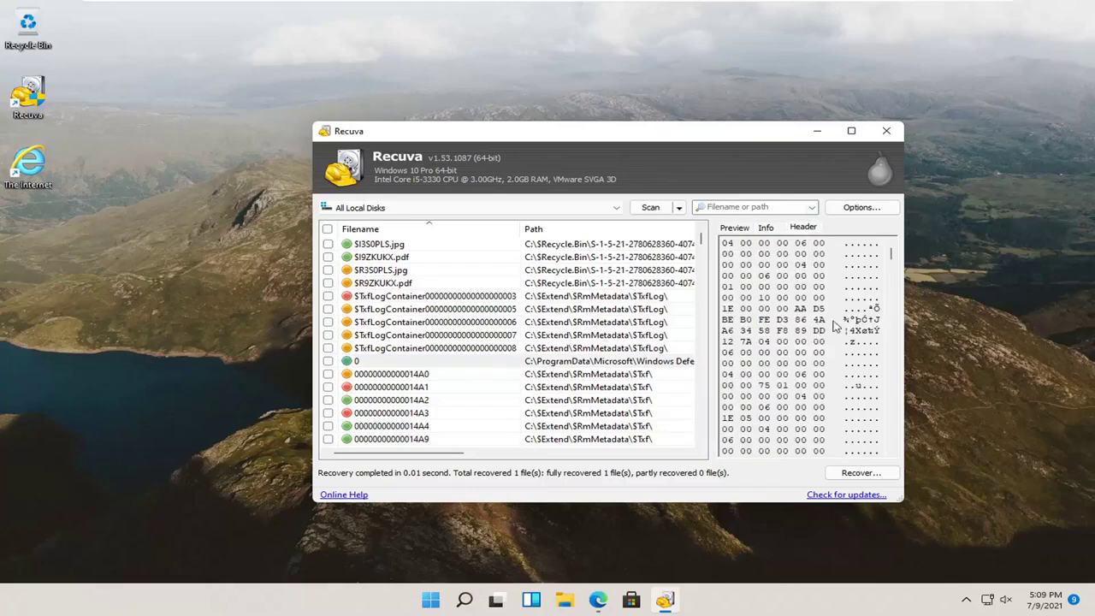
drag(771, 266, 807, 386)
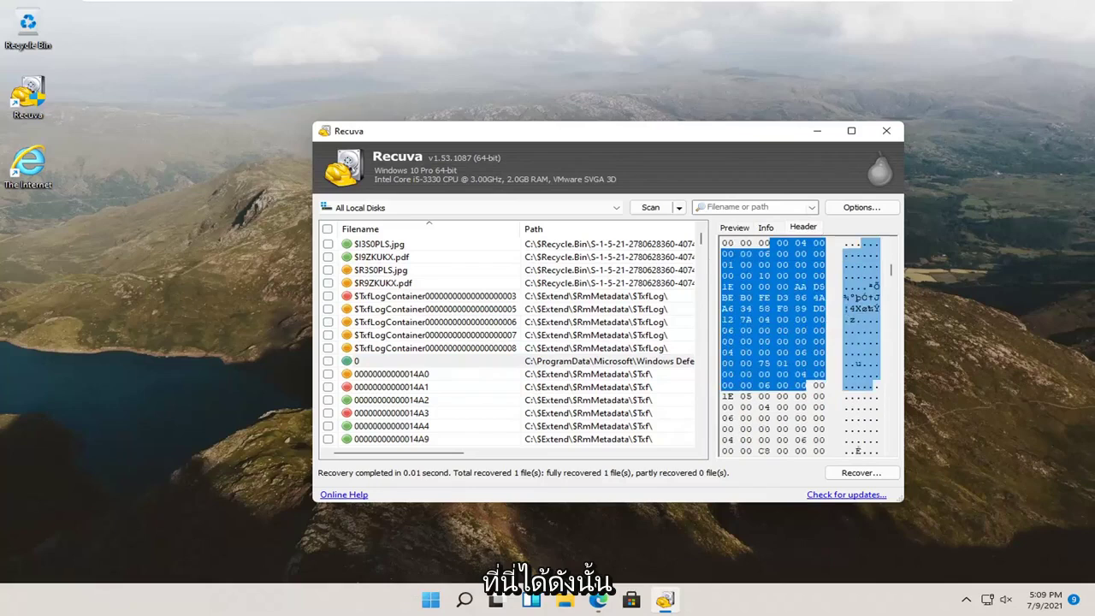
scroll(806, 345, down, 2)
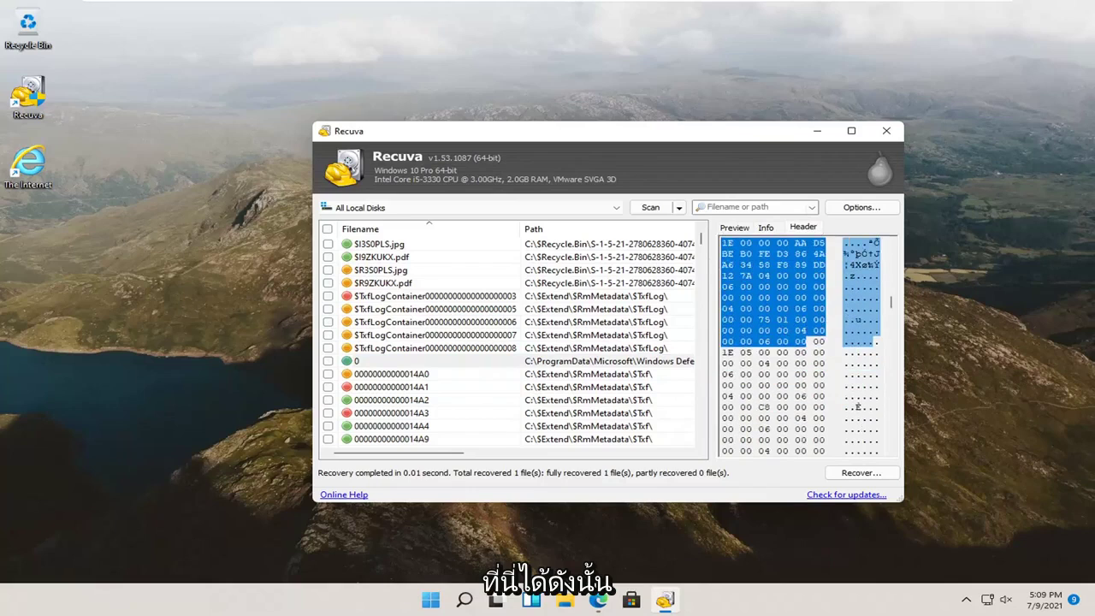
- Start a Scan Files run on All Local Disks and cancel it while it is in progress
click(680, 208)
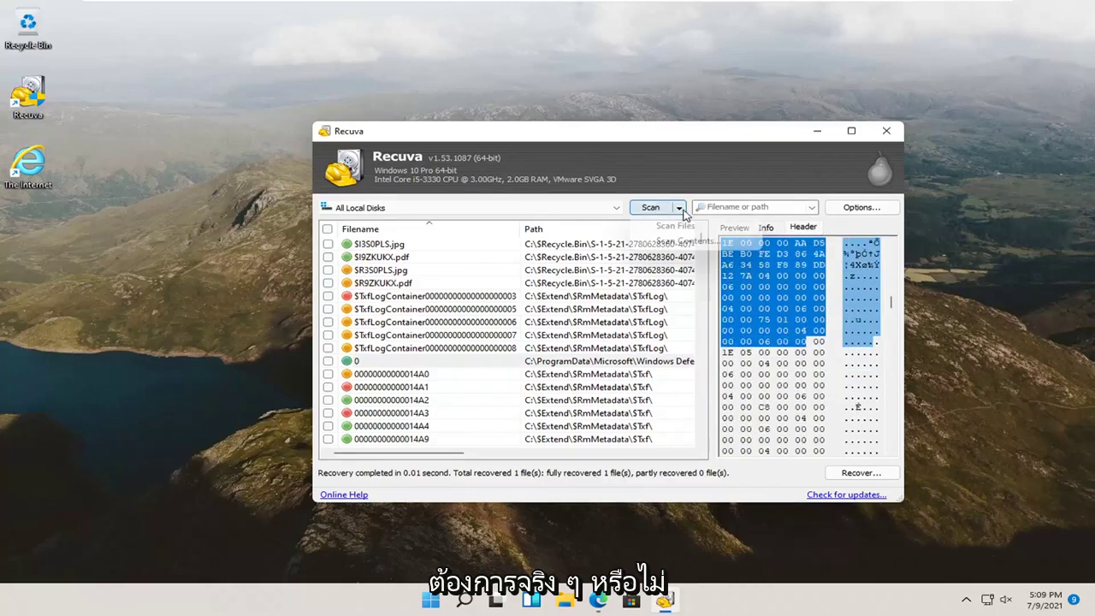
click(738, 188)
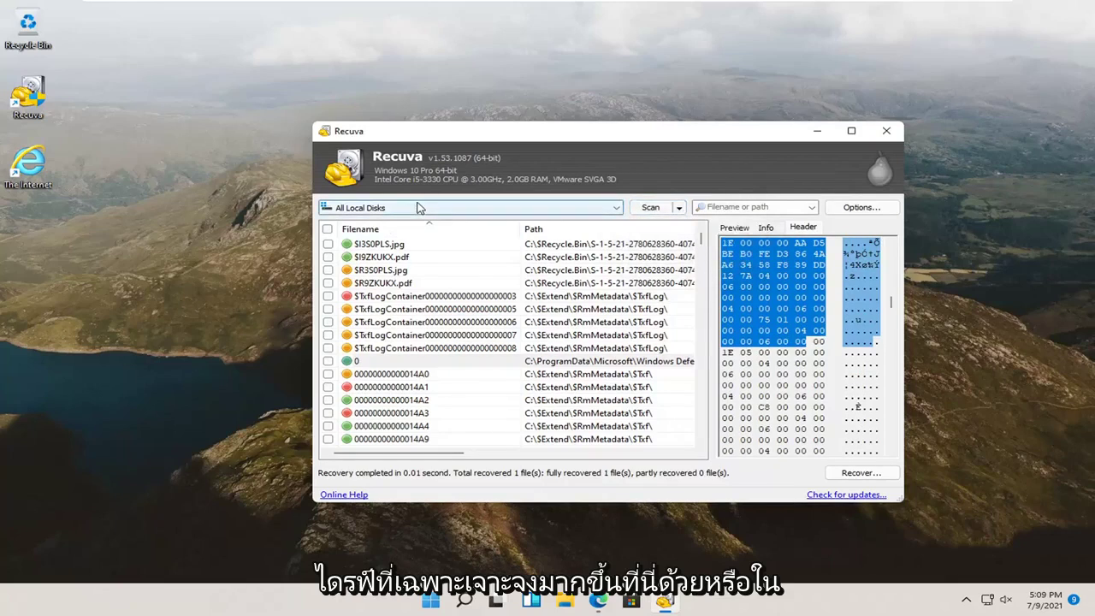
click(680, 208)
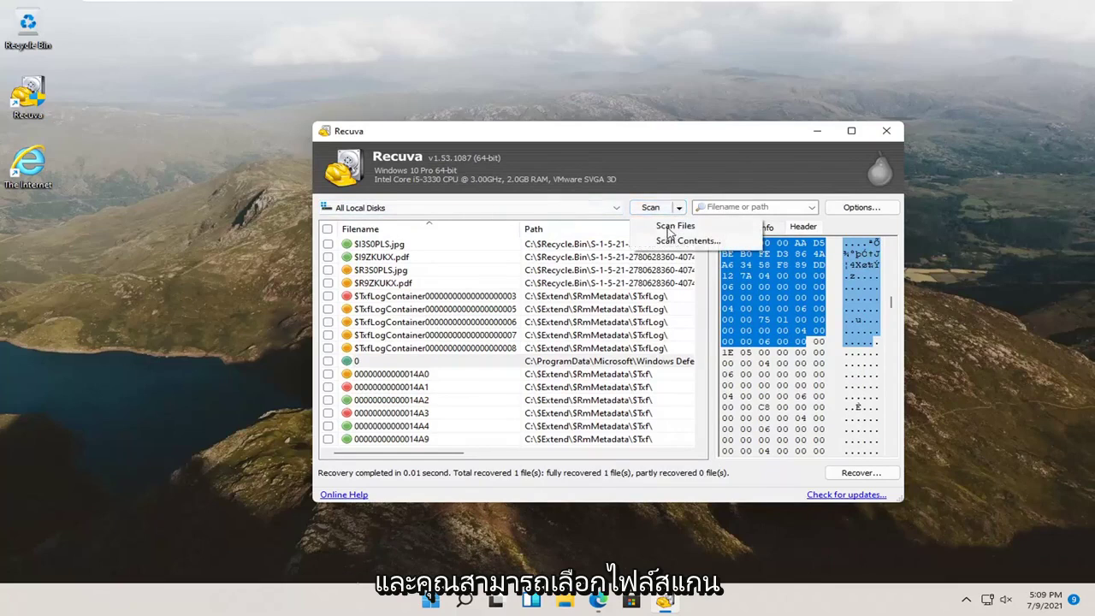
click(592, 211)
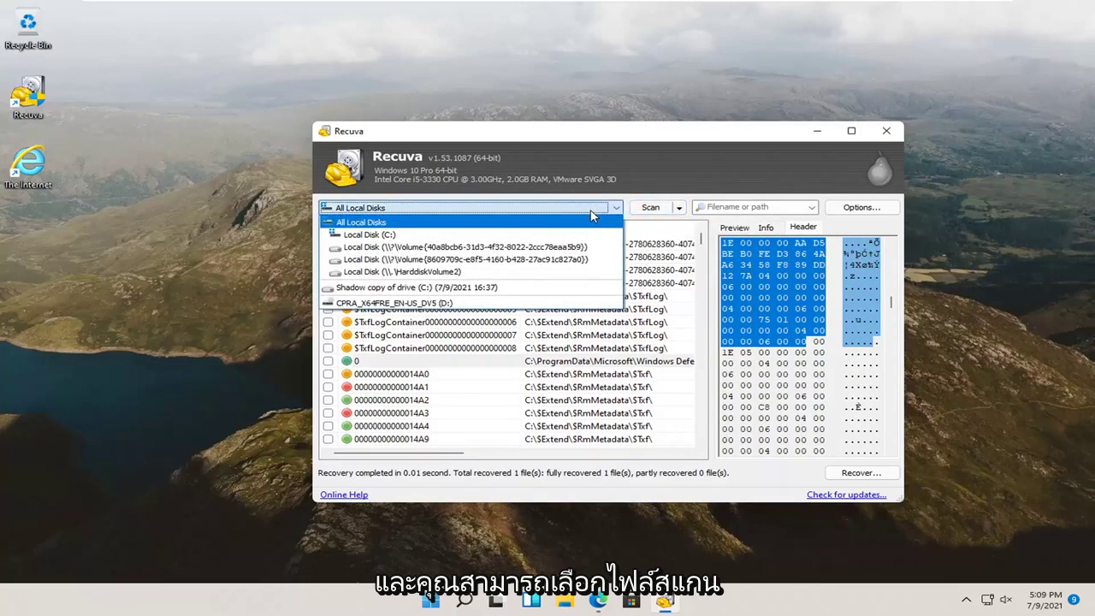
click(678, 208)
click(680, 210)
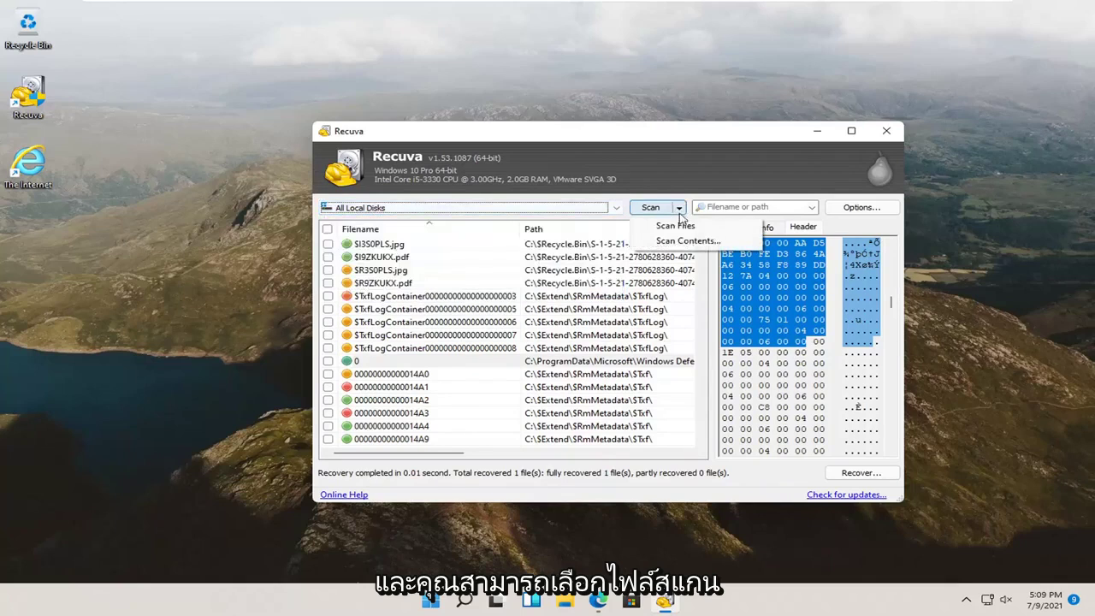
click(672, 226)
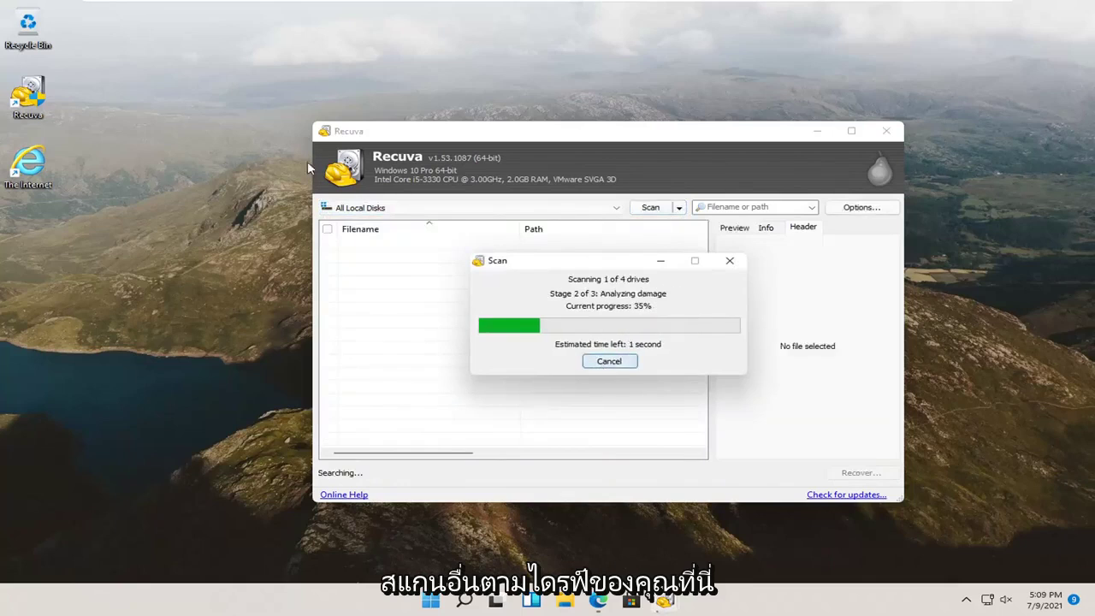
click(611, 362)
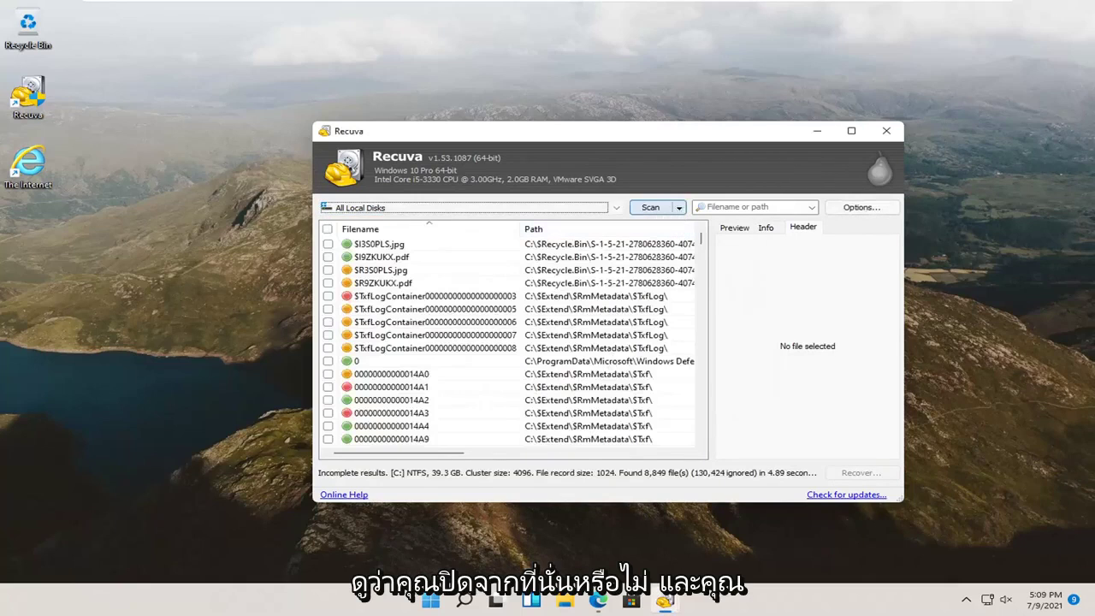
- Look through the Actions, Advanced, Drives and Privacy options, then close the options without changing any settings
click(871, 213)
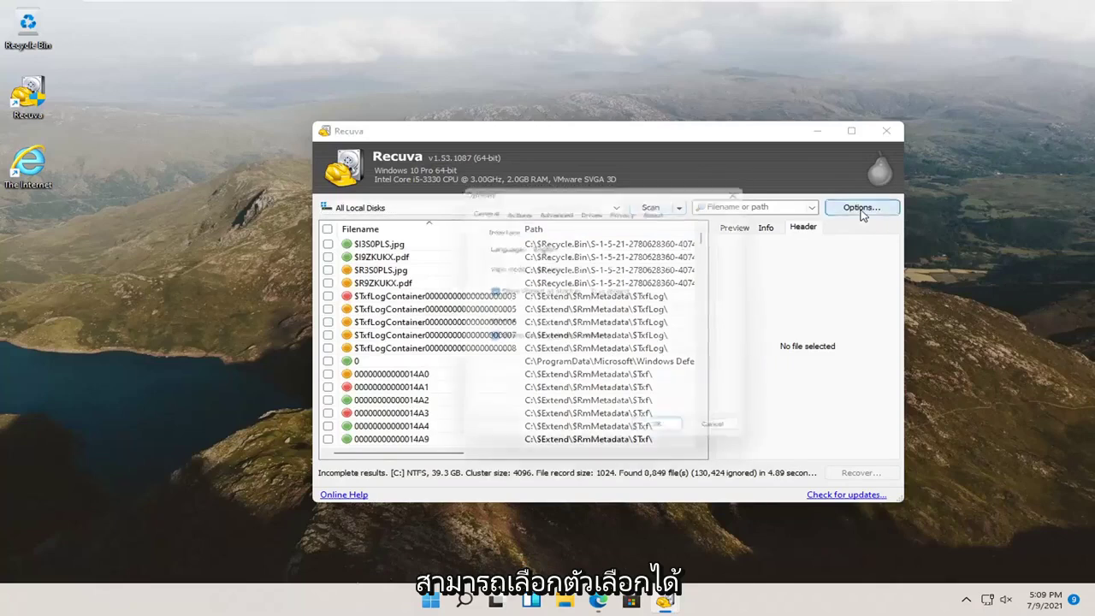
click(516, 209)
click(551, 210)
click(590, 208)
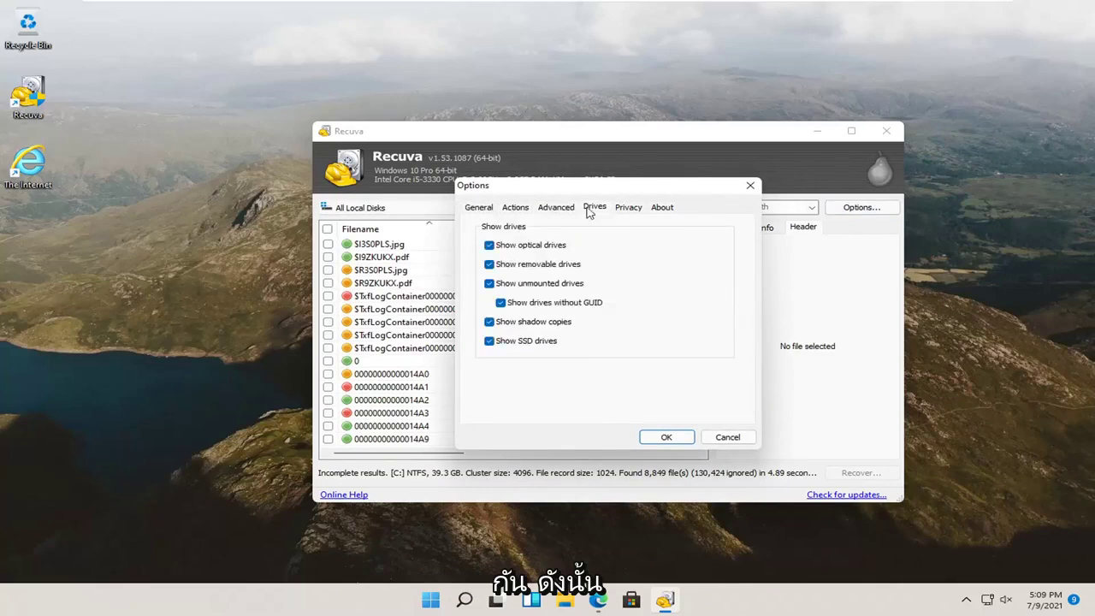
click(630, 209)
click(597, 209)
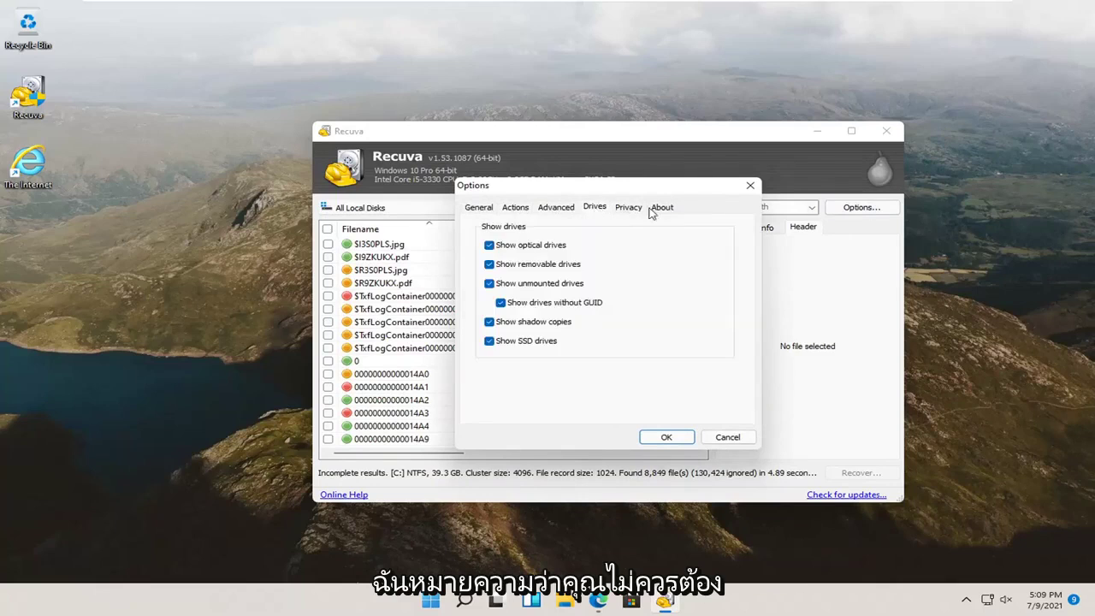
click(750, 185)
- Close Recuva and relaunch it from the desktop, allowing it to make changes to the device
click(886, 131)
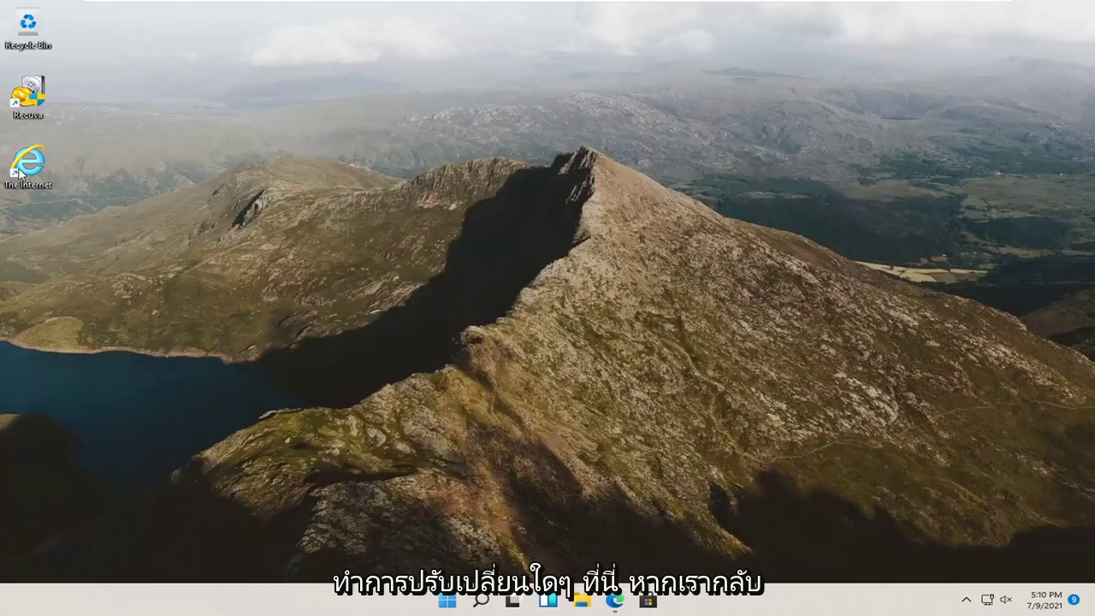
double_click(33, 88)
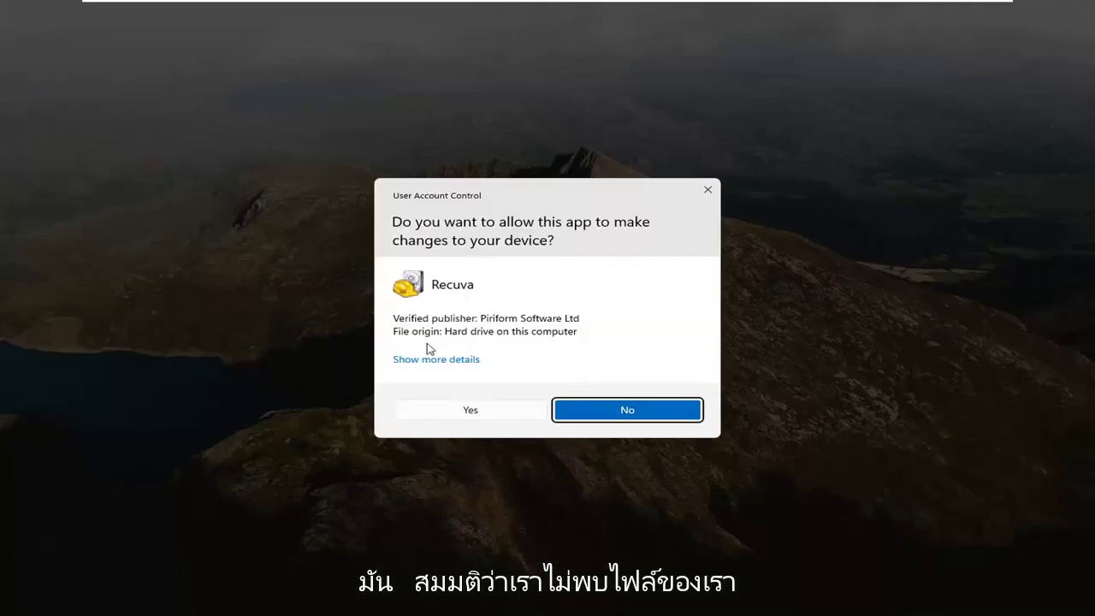
click(444, 413)
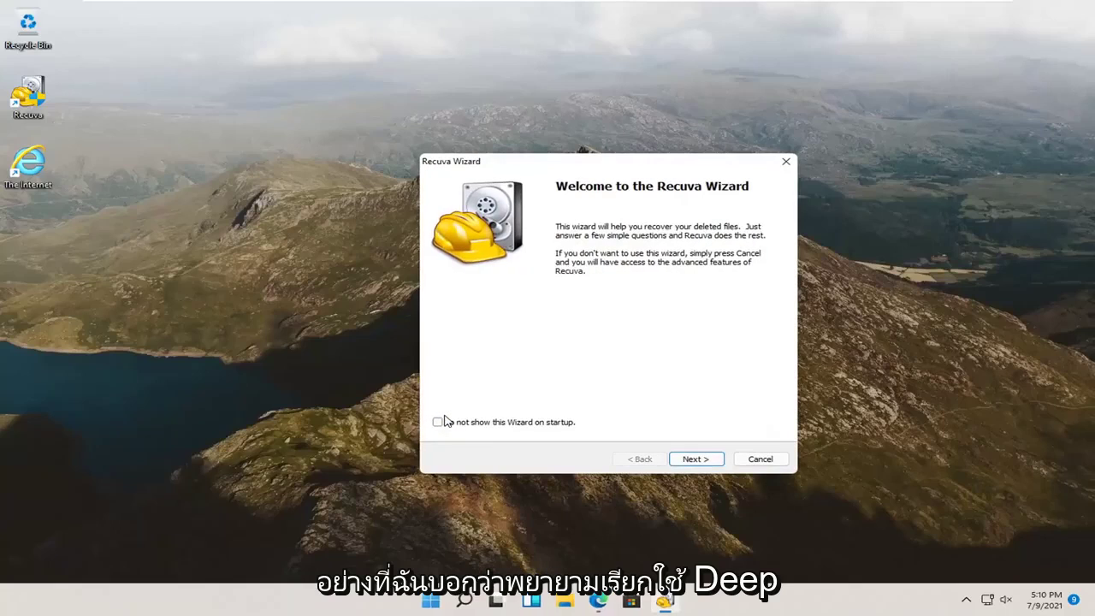
- Run a wizard search with Deep Scan enabled, choosing a file type and keeping "I'm not sure" as the file location
click(693, 459)
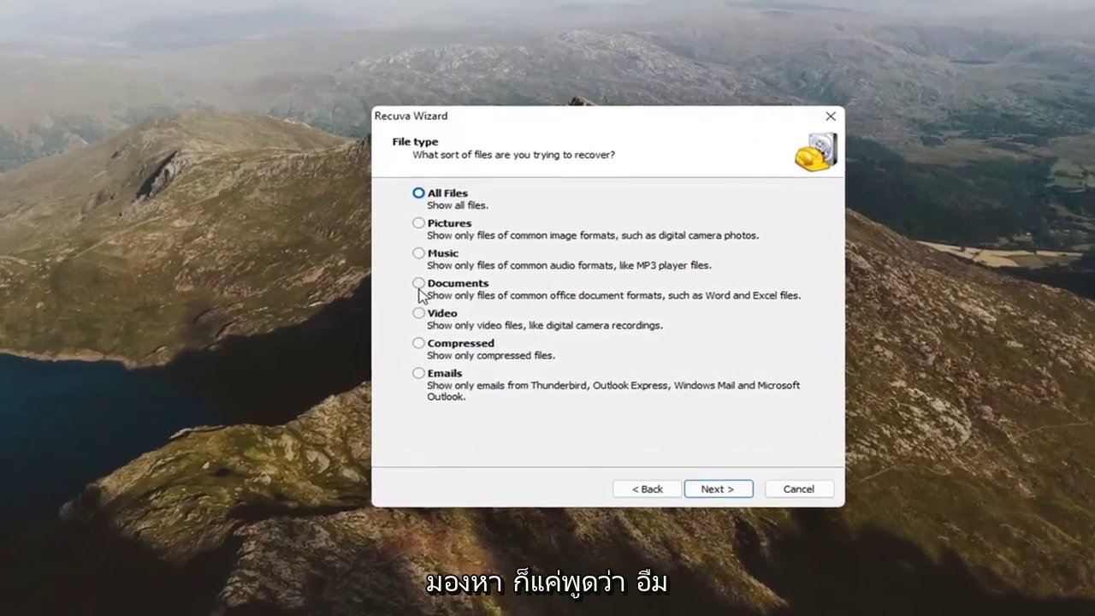
click(457, 271)
click(719, 492)
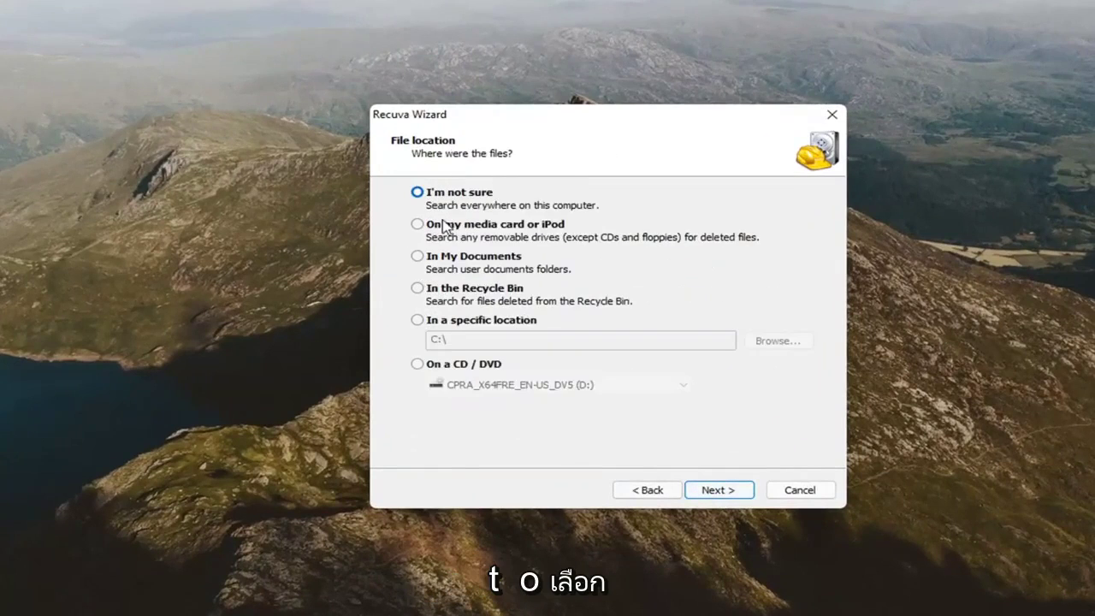
click(717, 490)
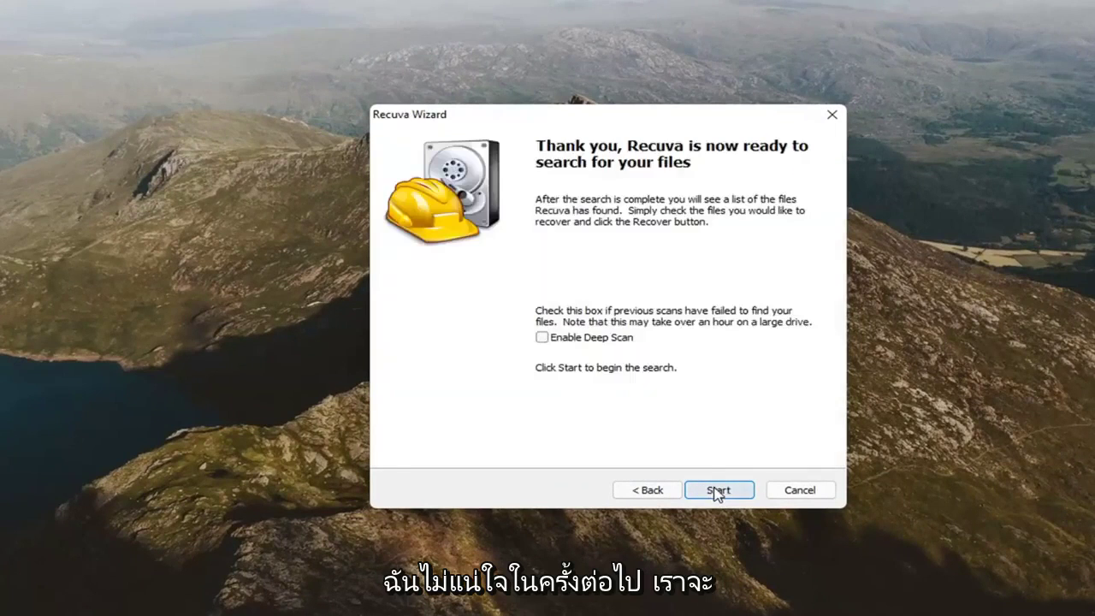
click(544, 339)
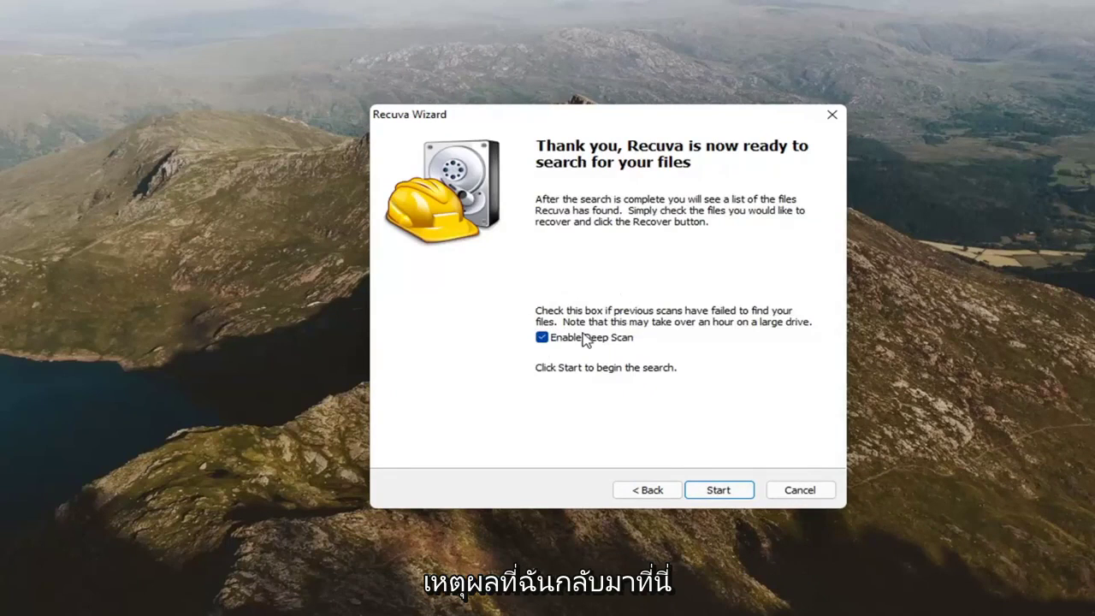
click(715, 493)
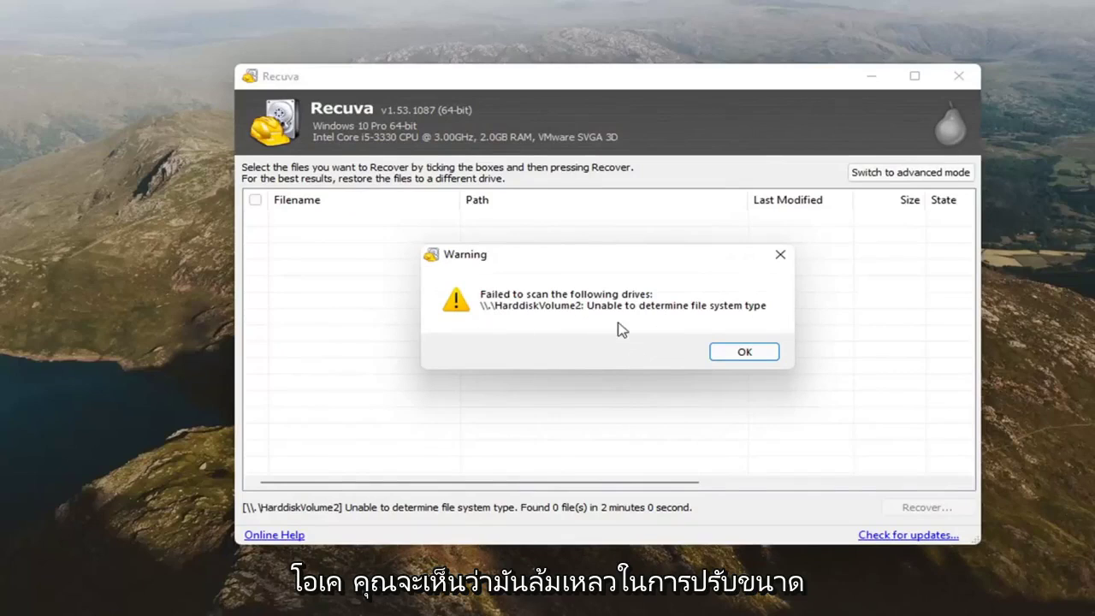
- Dismiss the scan warning and close Recuva
click(778, 256)
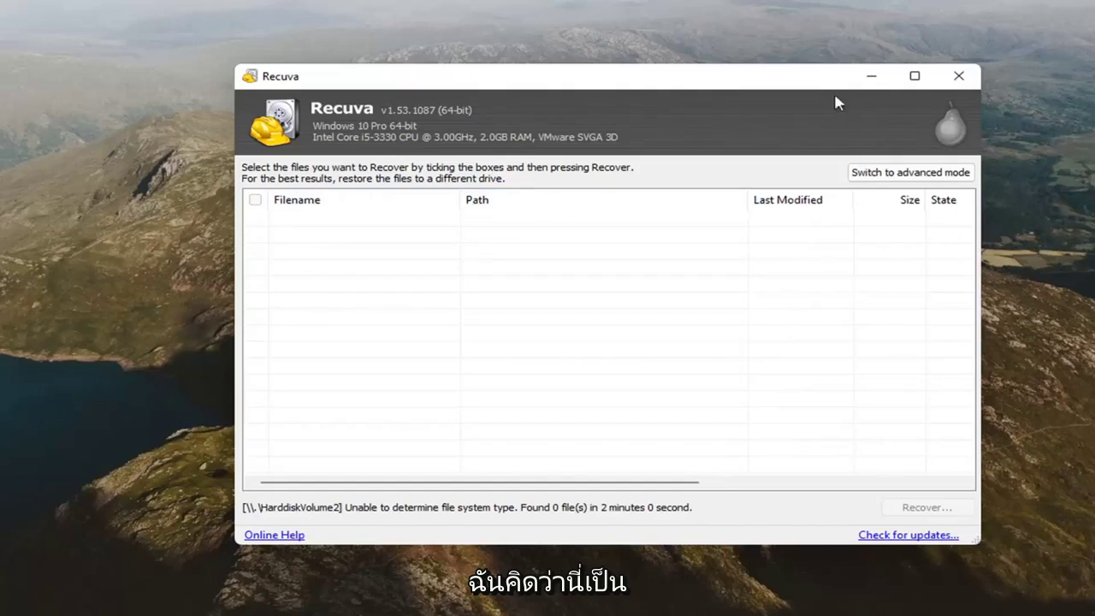
click(960, 77)
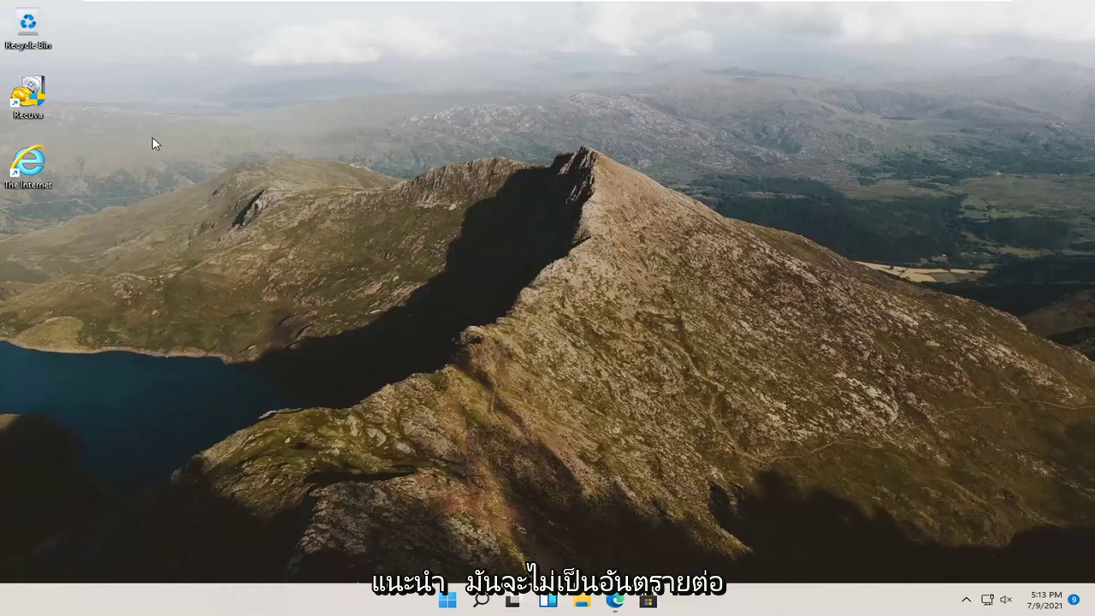
drag(225, 91, 672, 389)
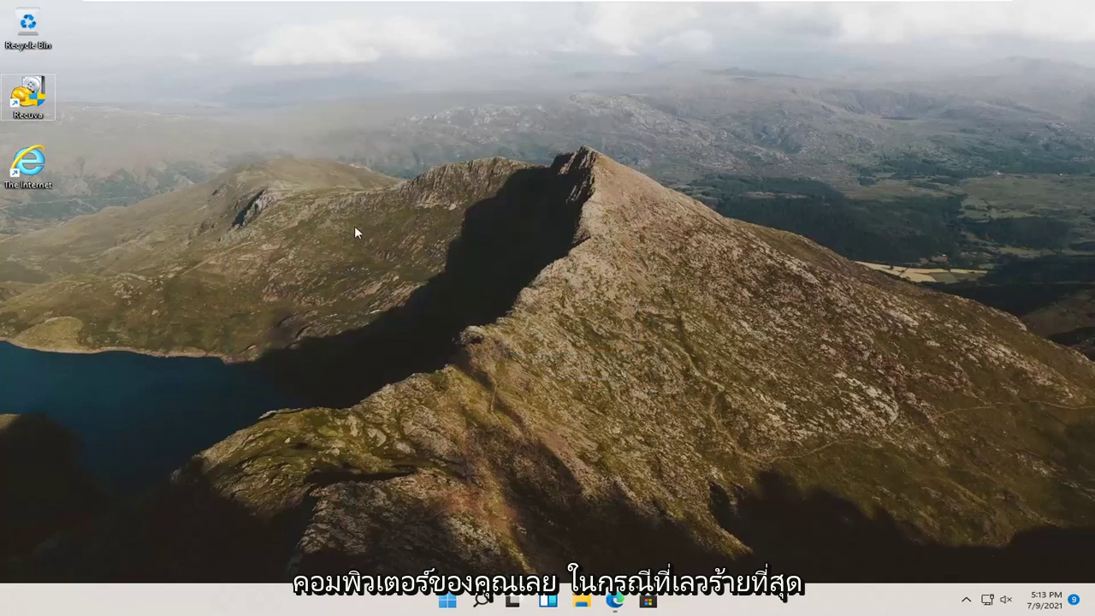